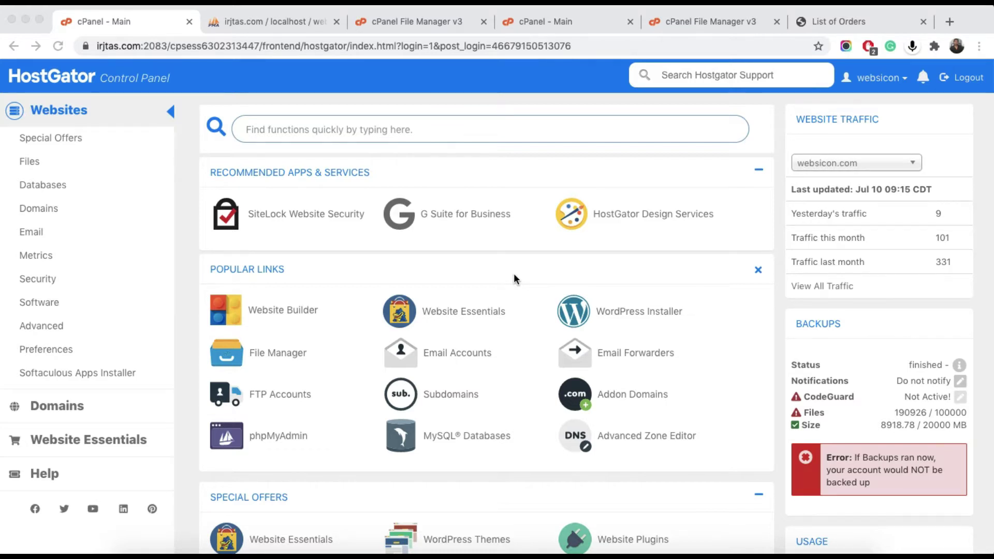
# Step: Open the File Manager, go into the public_html folder and look through its files
pyautogui.scroll(-1, 342, 249)
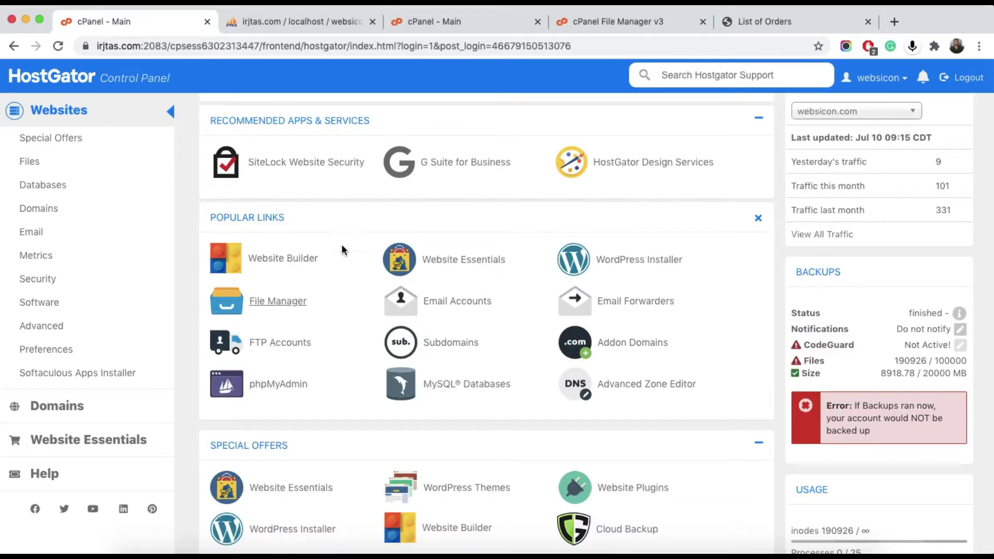
pyautogui.click(278, 303)
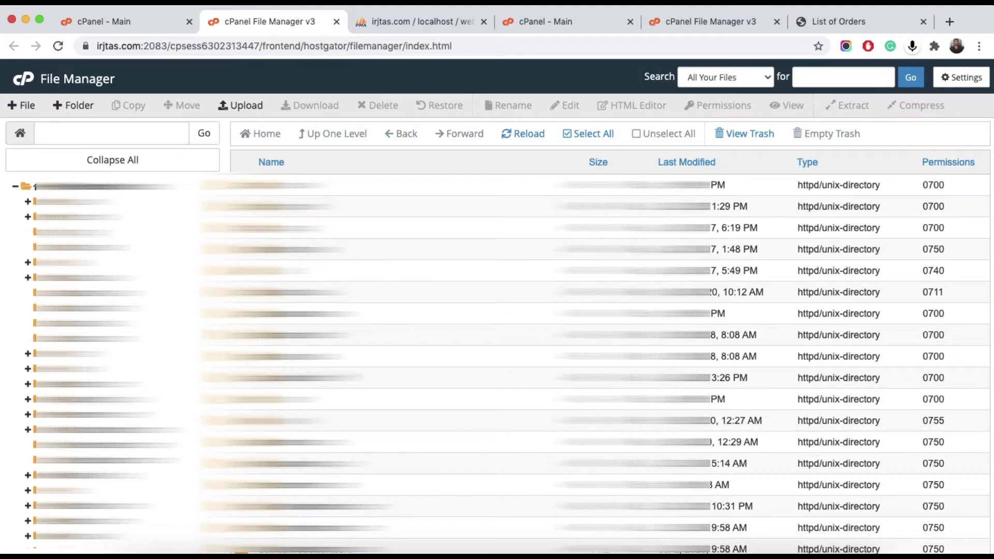
pyautogui.scroll(-2, 596, 362)
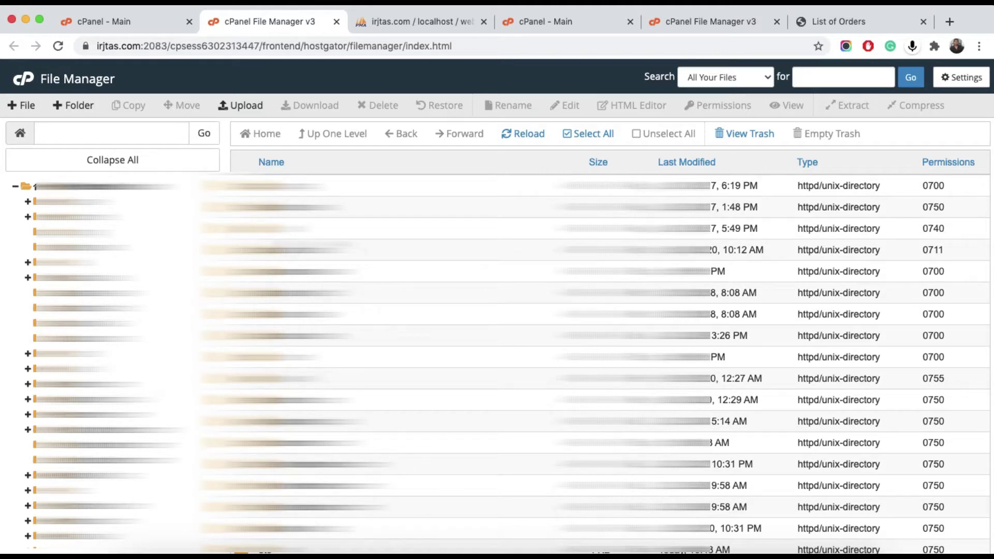
pyautogui.scroll(-5, 596, 362)
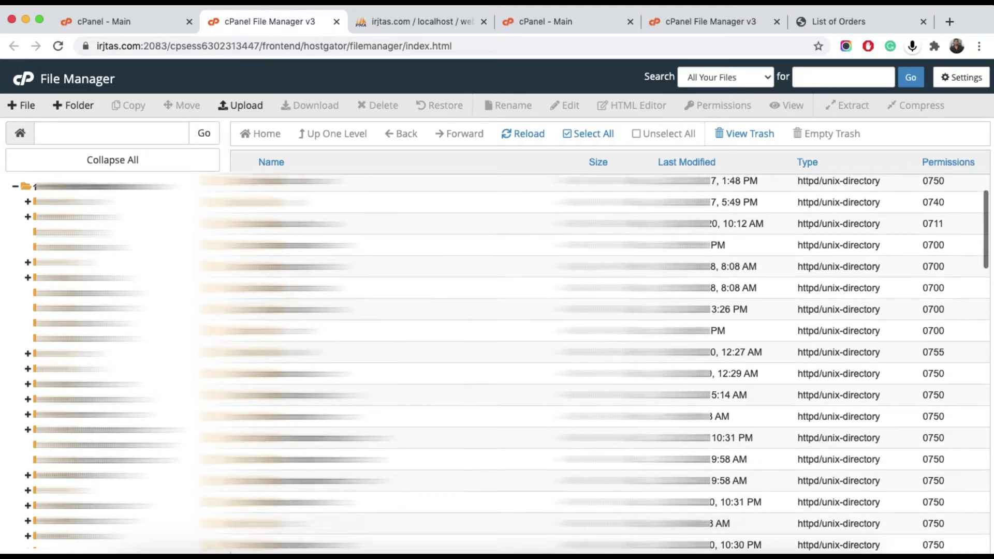
pyautogui.scroll(-10, 595, 362)
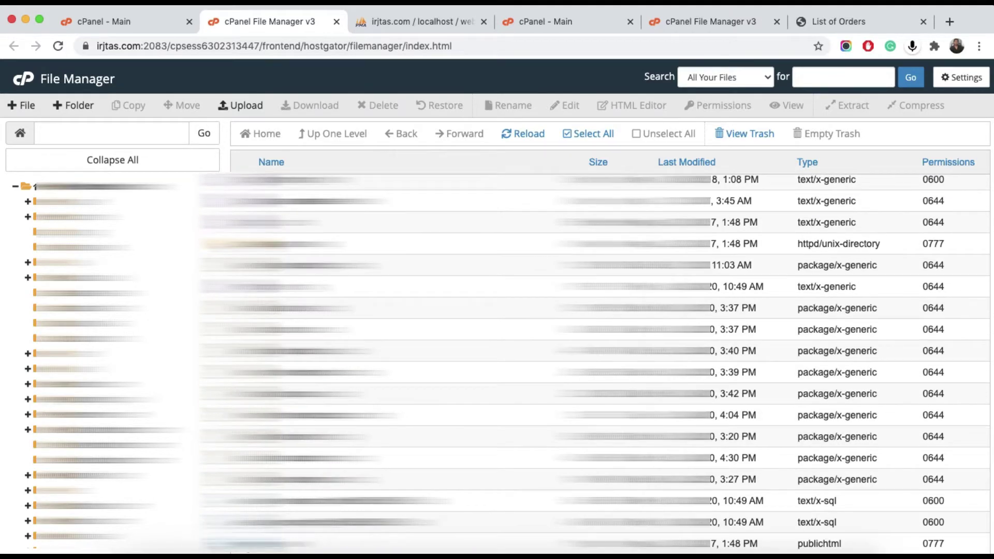
pyautogui.scroll(10, 596, 362)
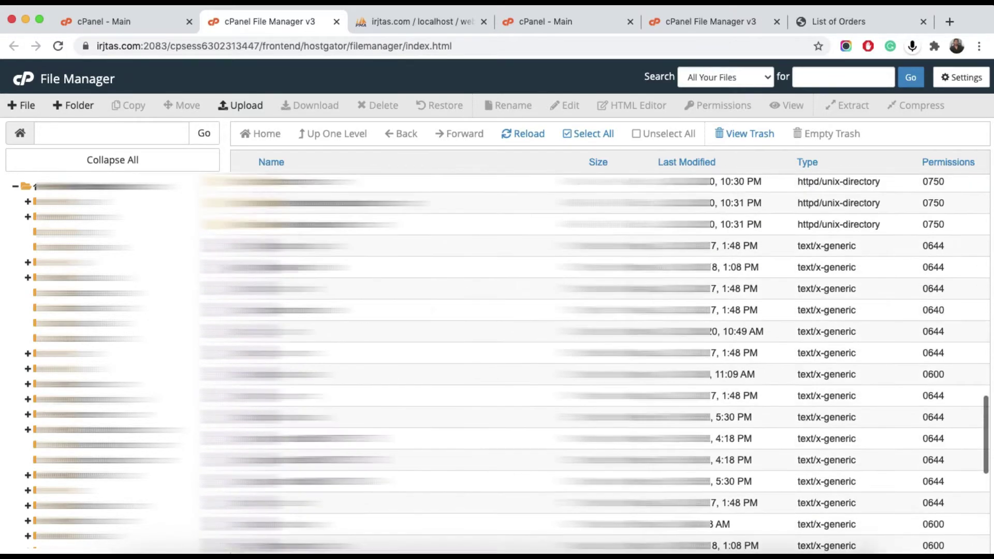
pyautogui.scroll(3, 596, 362)
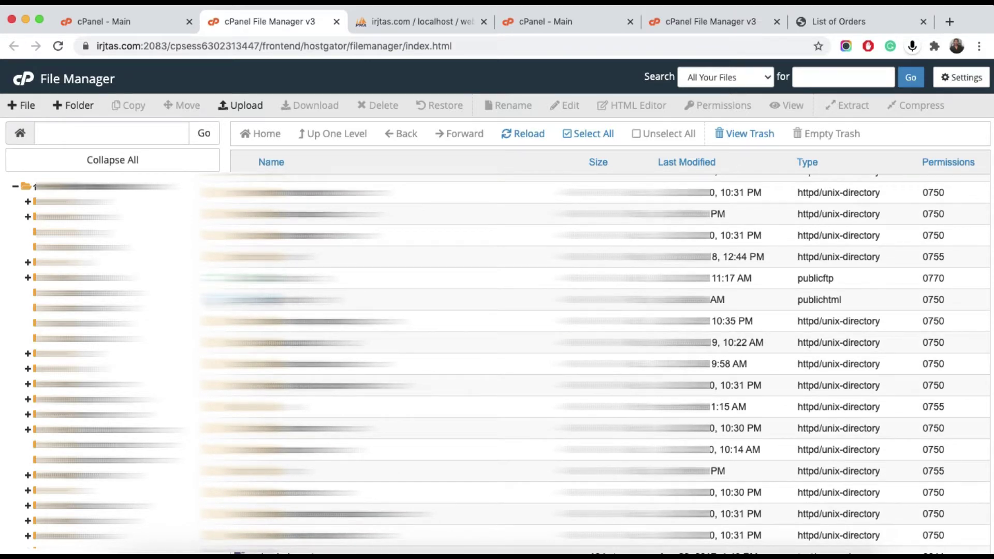
pyautogui.doubleClick(243, 299)
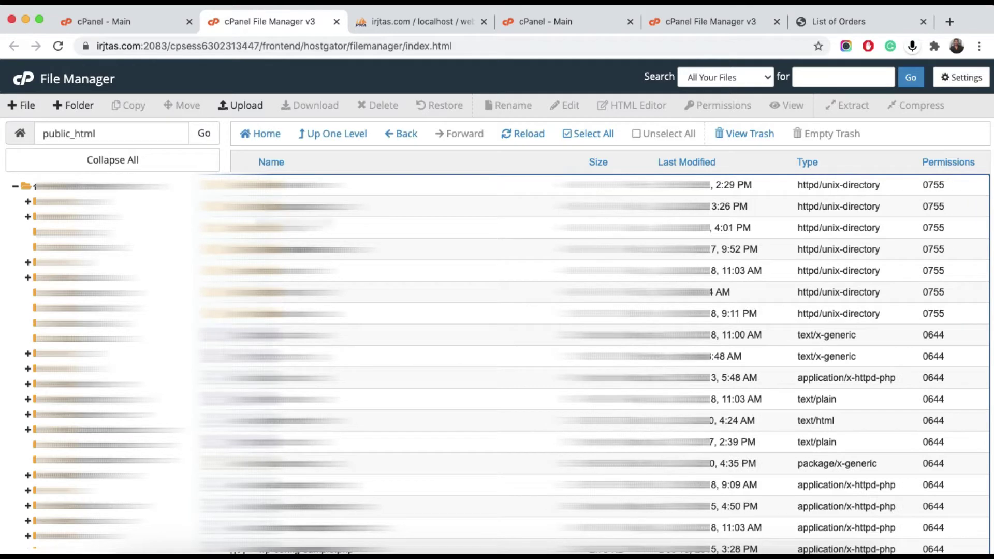
pyautogui.scroll(-10, 595, 363)
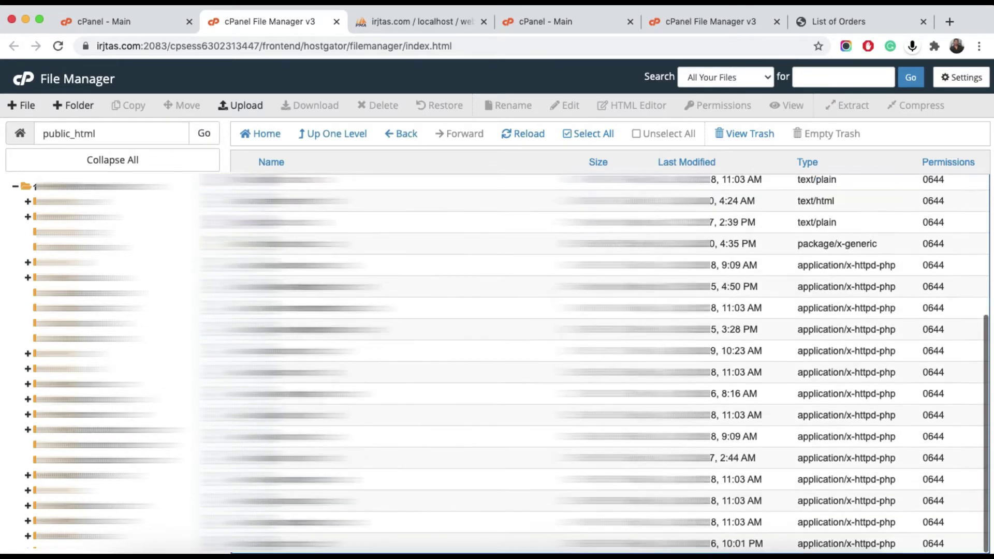
pyautogui.scroll(8, 596, 362)
pyautogui.scroll(-8, 595, 362)
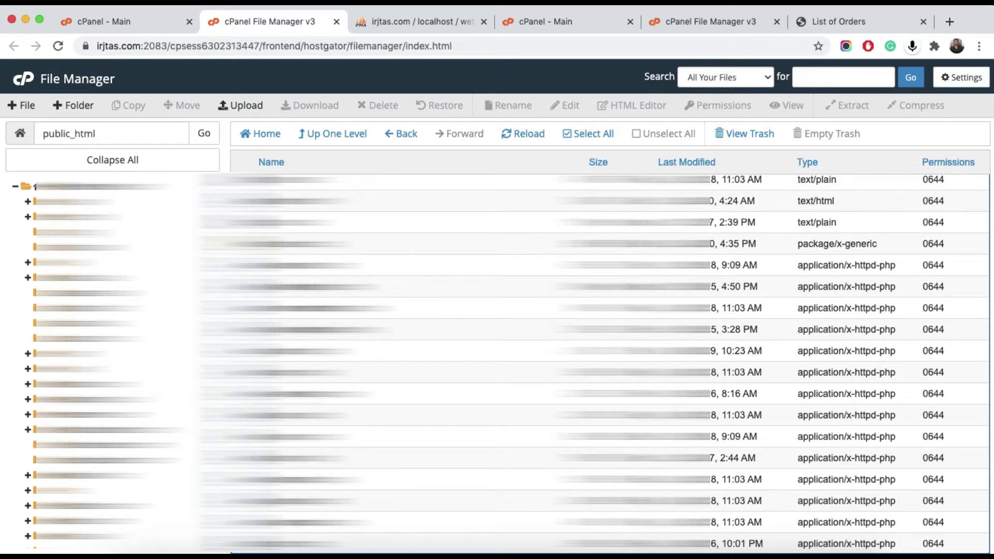
# Step: Go back up to the home directory and open the mywebhostguru.com folder
pyautogui.click(326, 135)
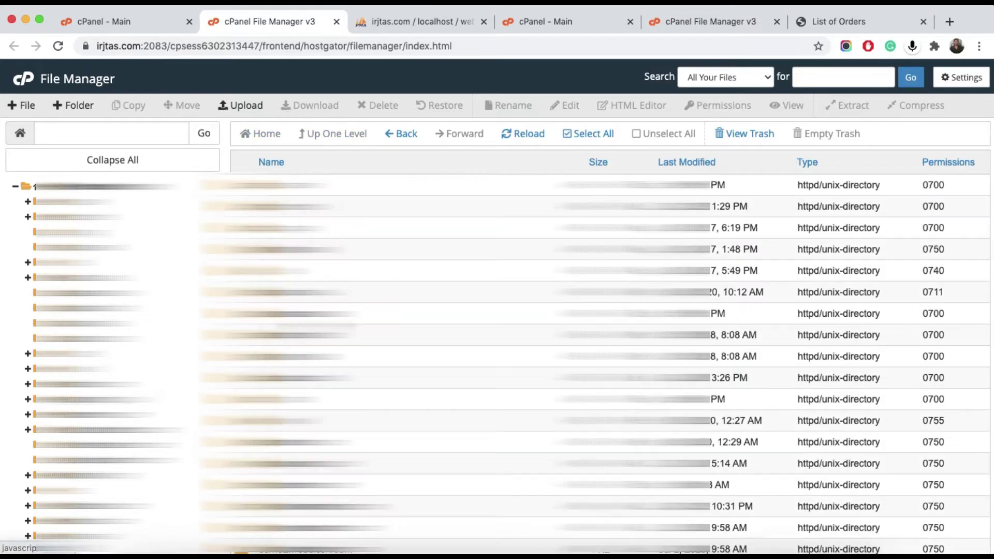
pyautogui.scroll(-10, 606, 364)
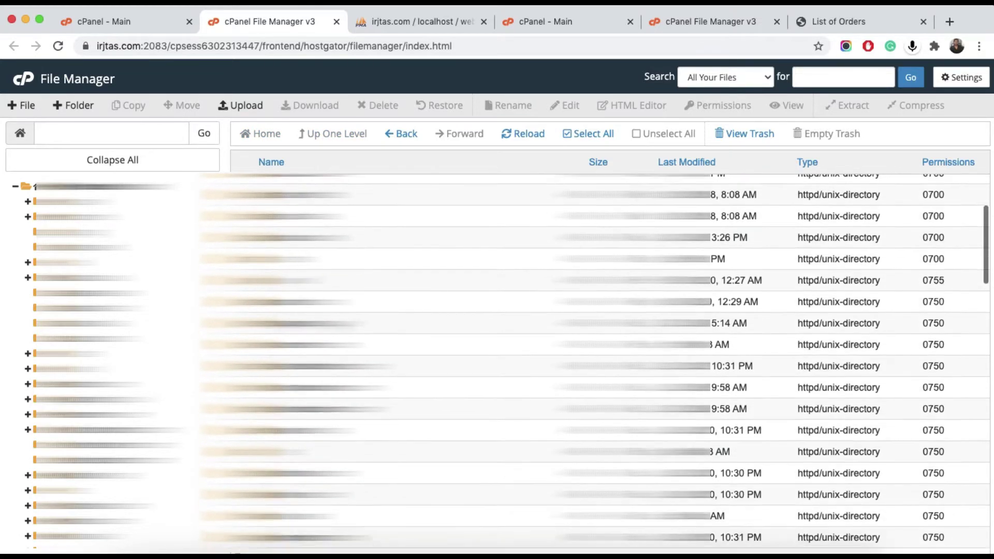
pyautogui.scroll(-5, 606, 364)
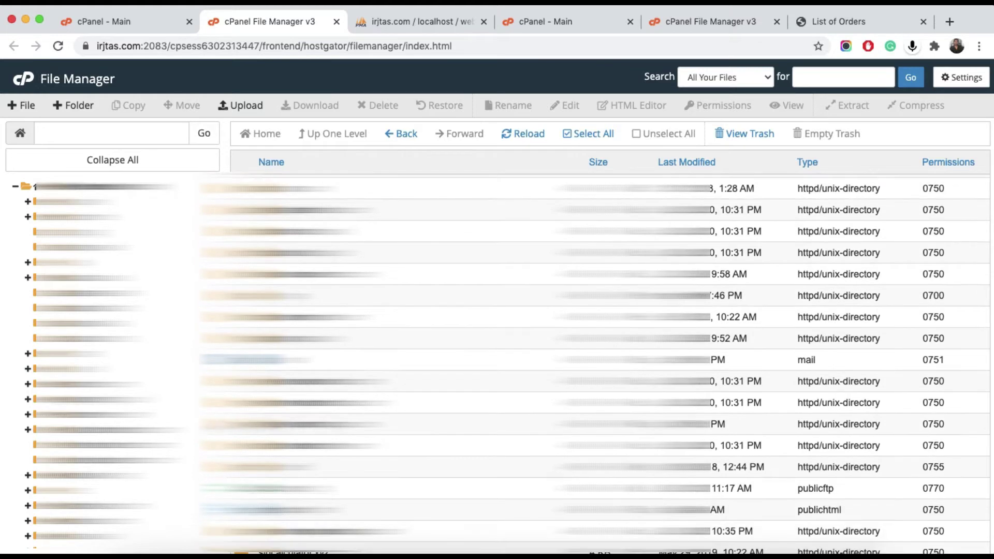
pyautogui.doubleClick(290, 424)
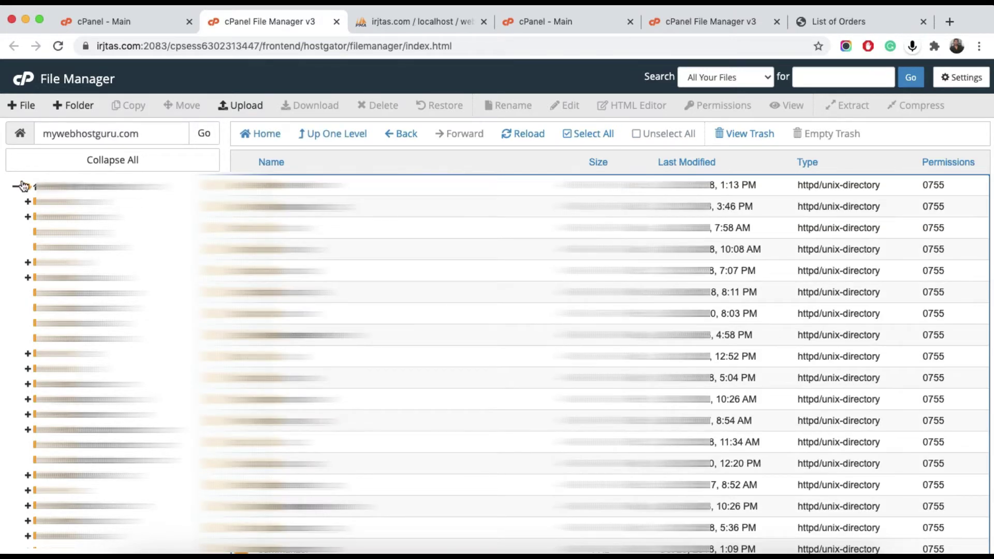
# Step: Select all files in the mywebhostguru.com folder and set up their compression as a Zip Archive
pyautogui.scroll(-1, 325, 198)
pyautogui.scroll(-15, 325, 197)
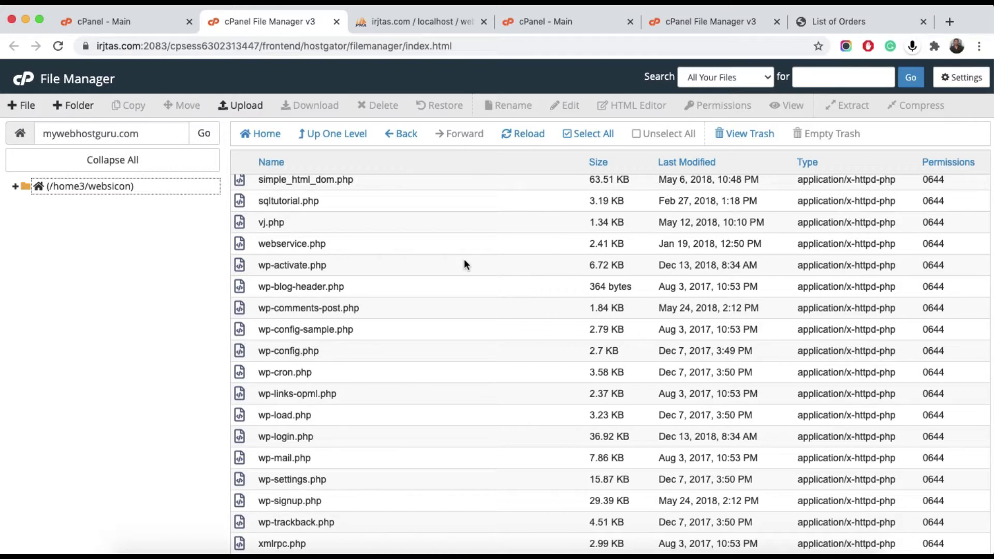
pyautogui.click(589, 136)
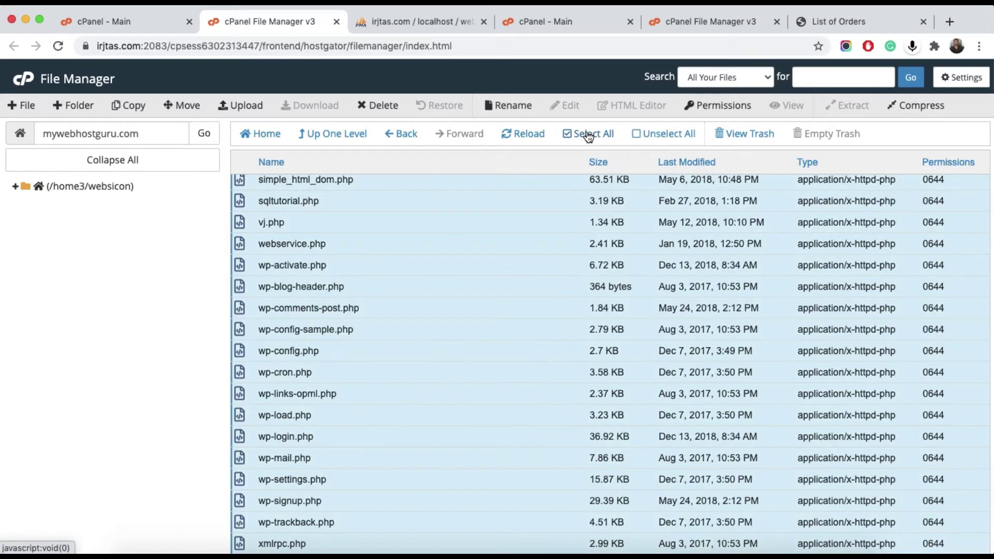
pyautogui.click(926, 107)
pyautogui.click(346, 242)
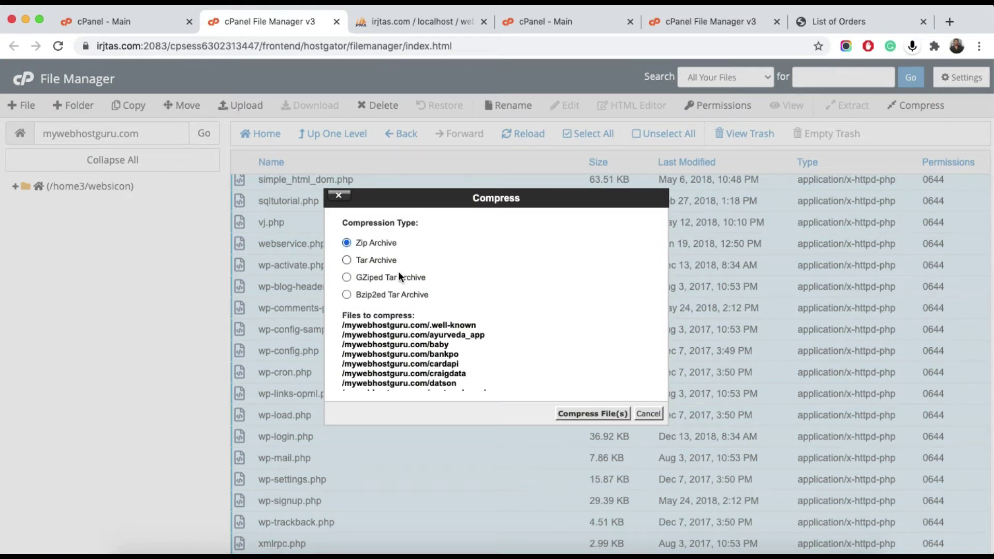
# Step: Review the files to compress, name the archive /mywebhostguru.com/backup.zip, and cancel the compression
pyautogui.scroll(-10, 472, 350)
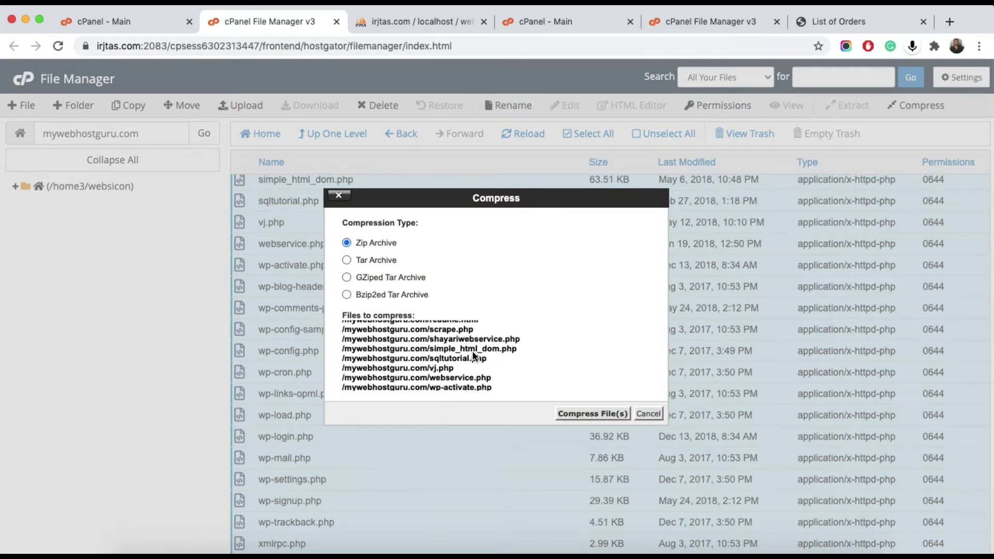
pyautogui.scroll(-5, 564, 316)
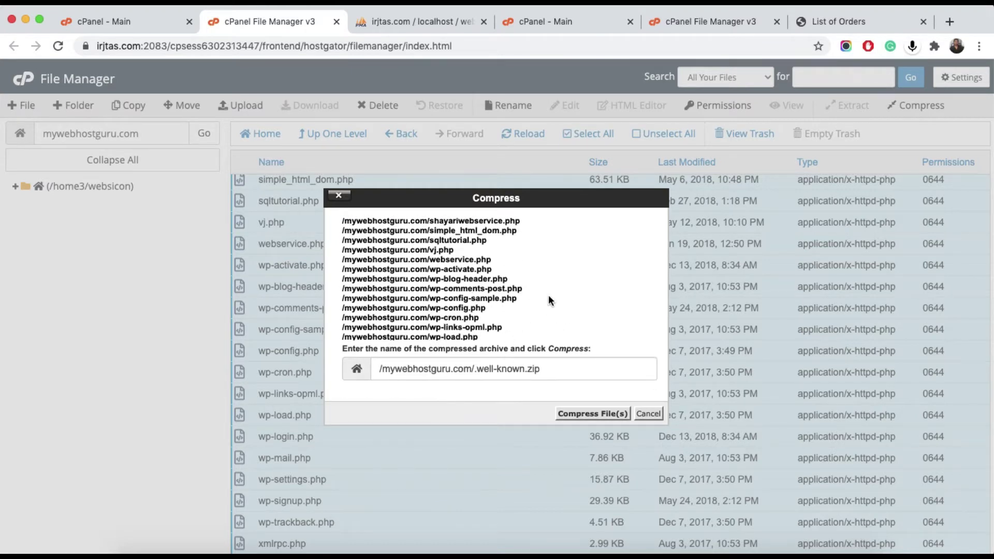
pyautogui.click(479, 369)
pyautogui.moveTo(479, 368); pyautogui.dragTo(525, 368)
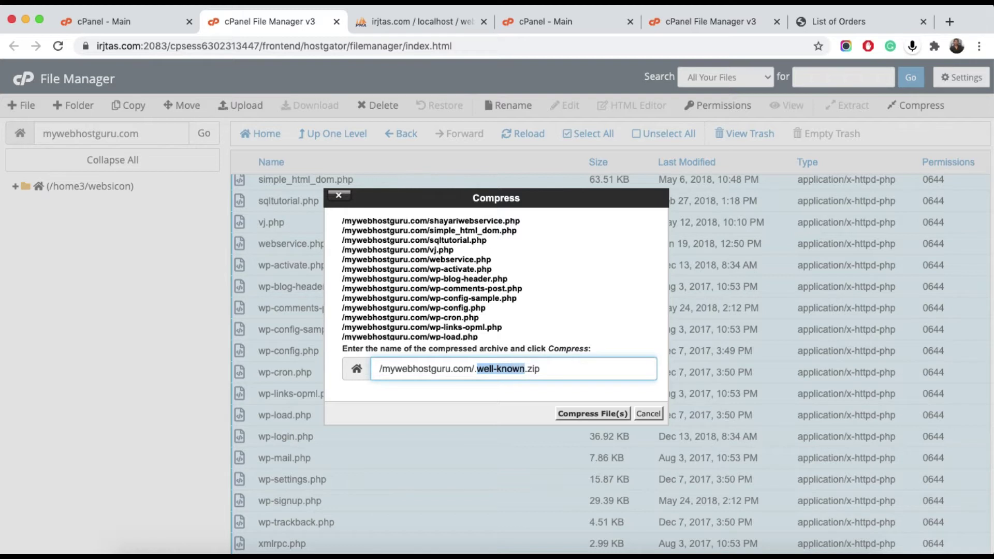
pyautogui.press('BackSpace')
pyautogui.write('backup')
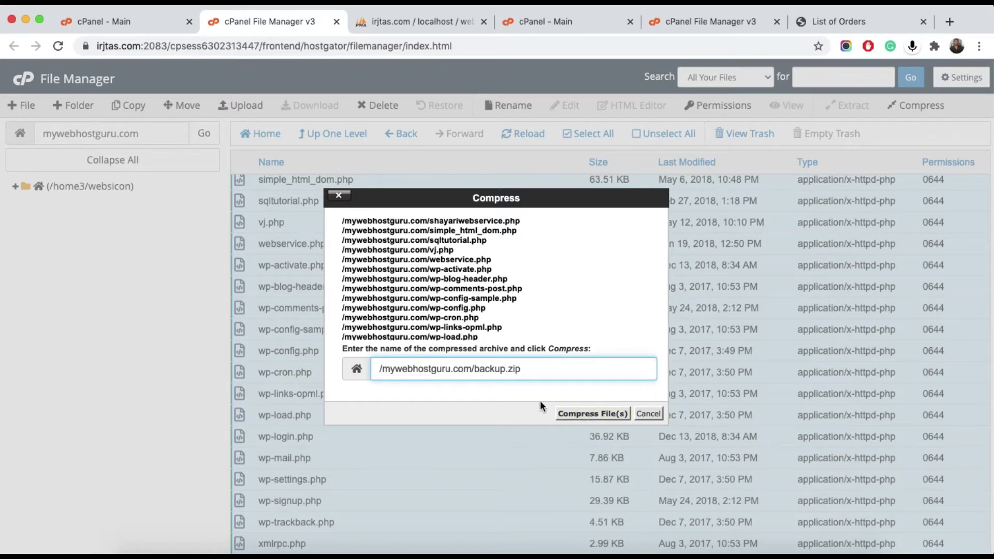
pyautogui.doubleClick(490, 369)
pyautogui.click(530, 369)
pyautogui.click(648, 413)
# Step: Select only the existing archive mywebhostguru.com.zip and start downloading it
pyautogui.scroll(5, 289, 291)
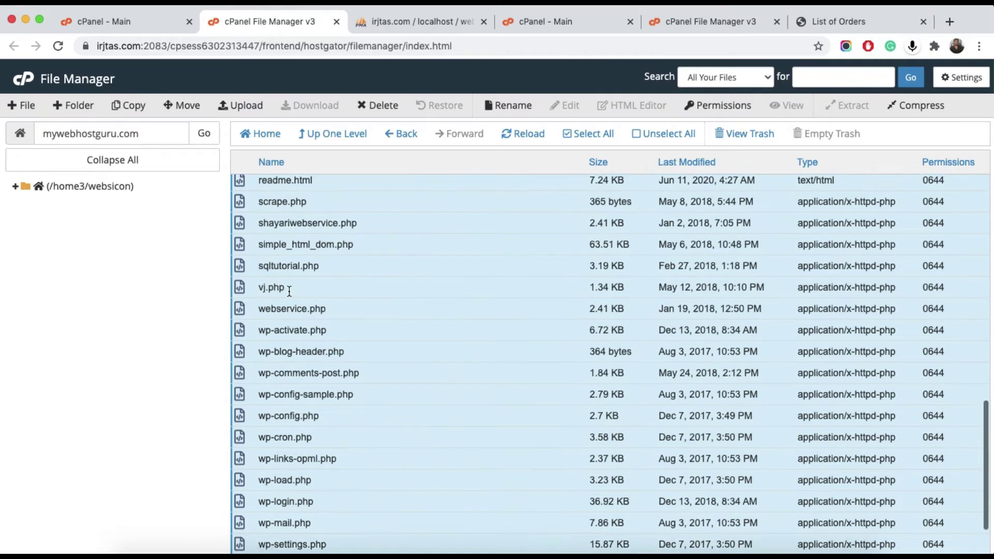
pyautogui.click(409, 275)
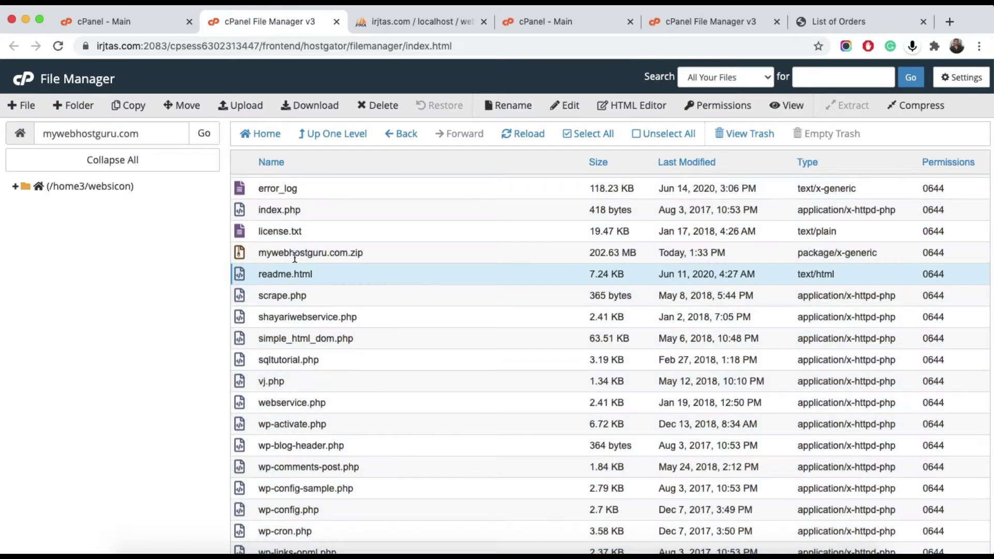
pyautogui.click(240, 254)
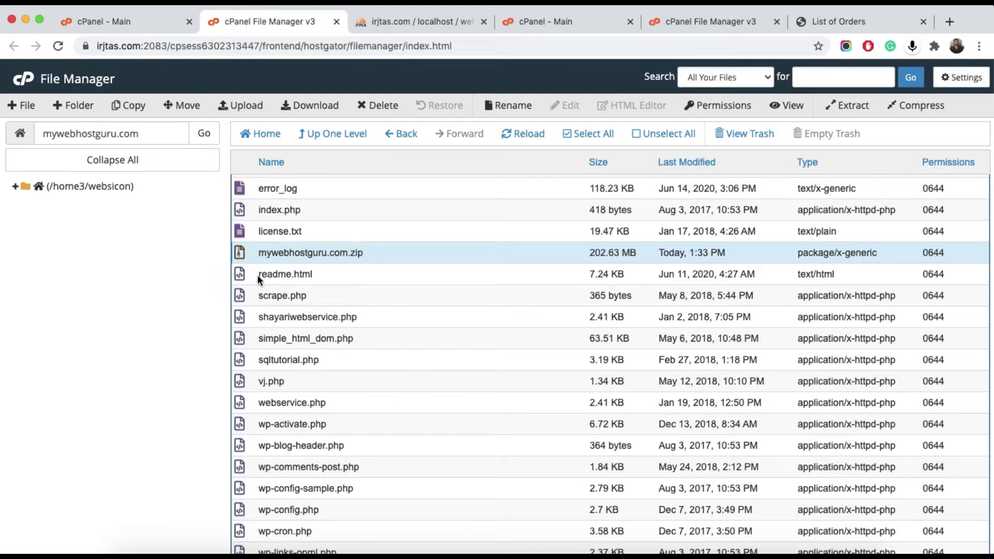
pyautogui.click(316, 106)
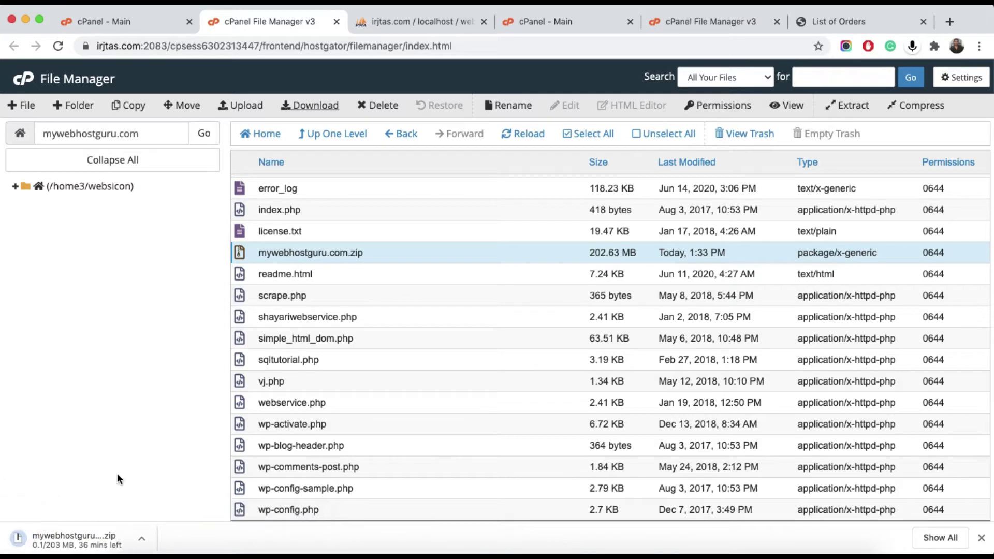
# Step: Cancel the running download of mywebhostguru.com.zip and dismiss the download bar
pyautogui.click(138, 531)
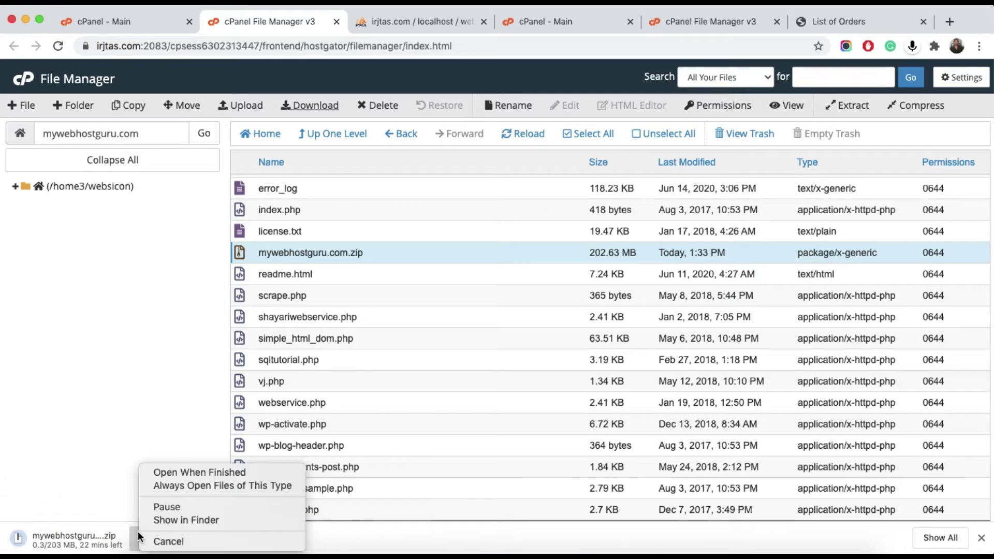
pyautogui.click(172, 540)
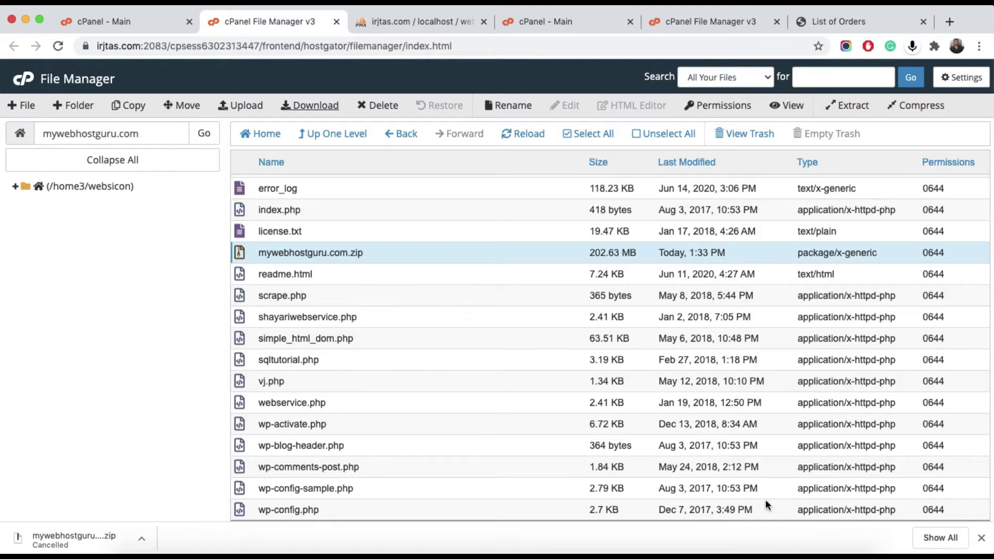
pyautogui.click(981, 539)
# Step: Return to the control panel to locate phpMyAdmin, and switch to its open page for the websicon_wrdp1 database
pyautogui.scroll(-3, 434, 360)
pyautogui.click(127, 24)
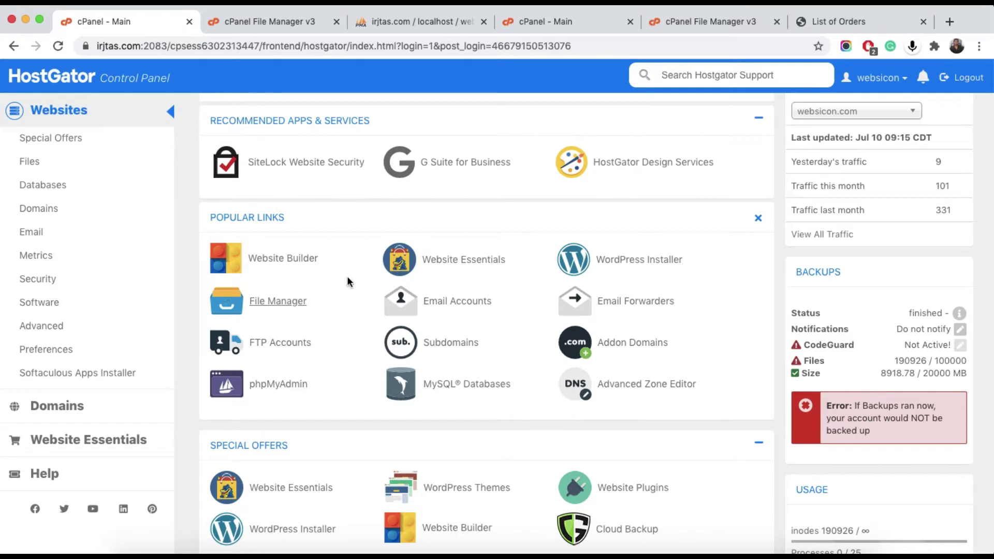
pyautogui.scroll(-2, 347, 275)
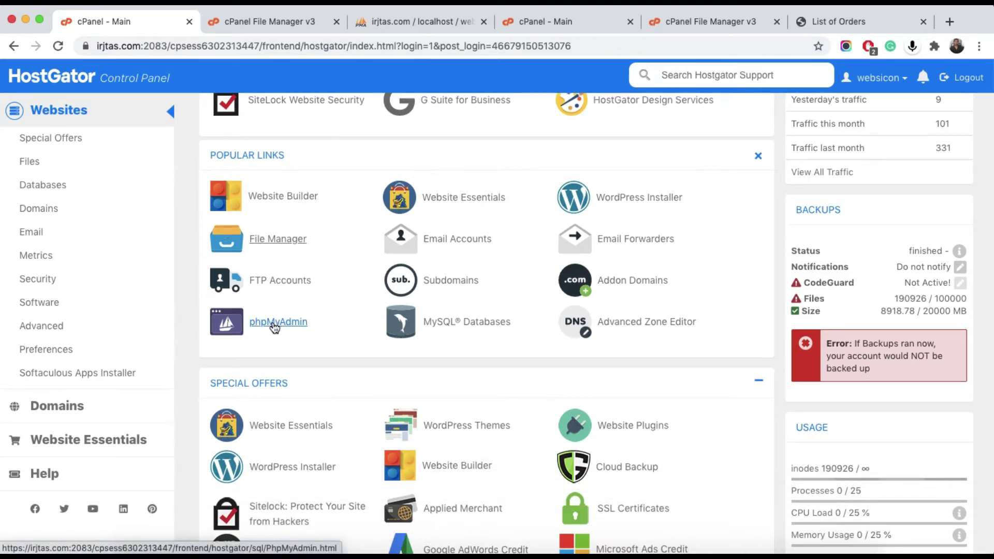
pyautogui.click(424, 24)
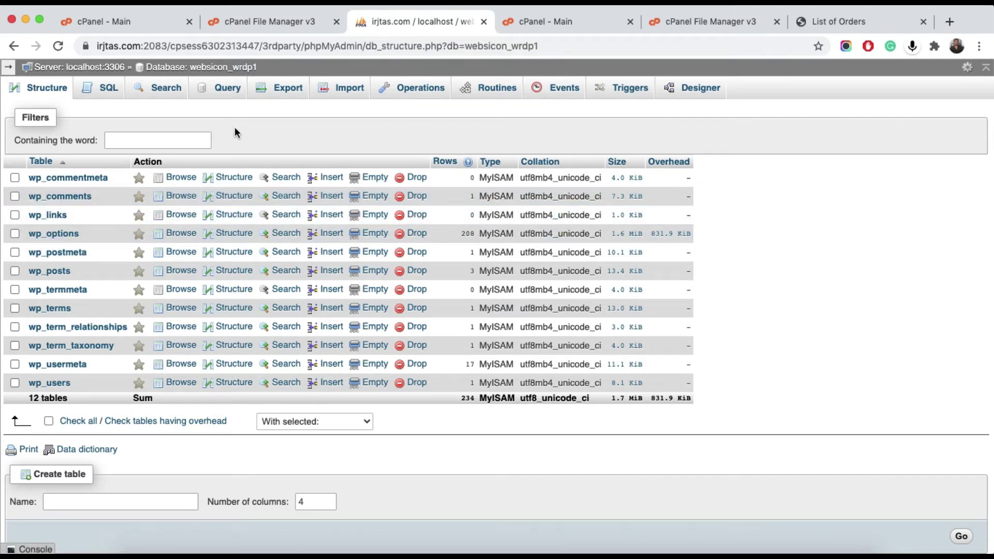
# Step: Export the websicon_wrdp1 database with the Quick method in SQL format and dismiss the download bar
pyautogui.click(288, 87)
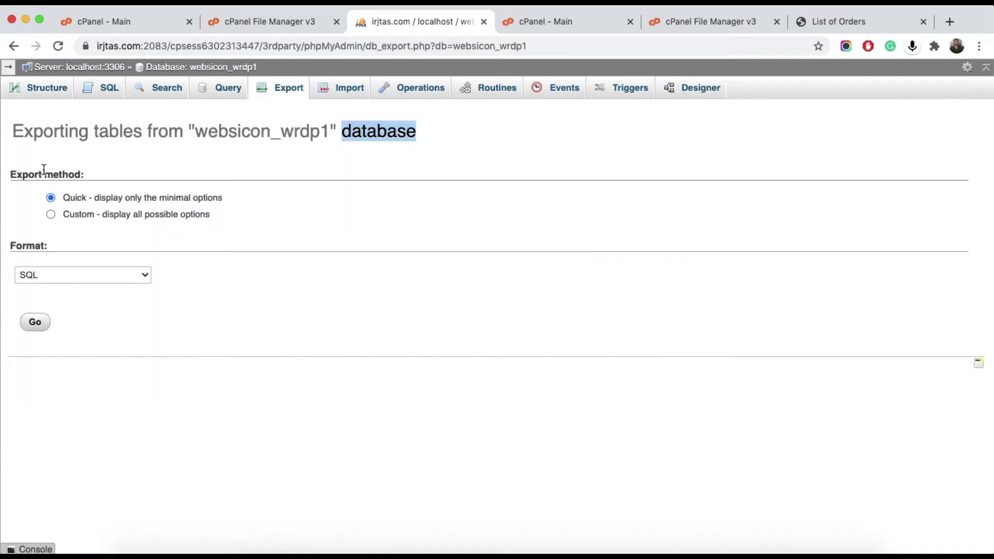
pyautogui.doubleClick(49, 172)
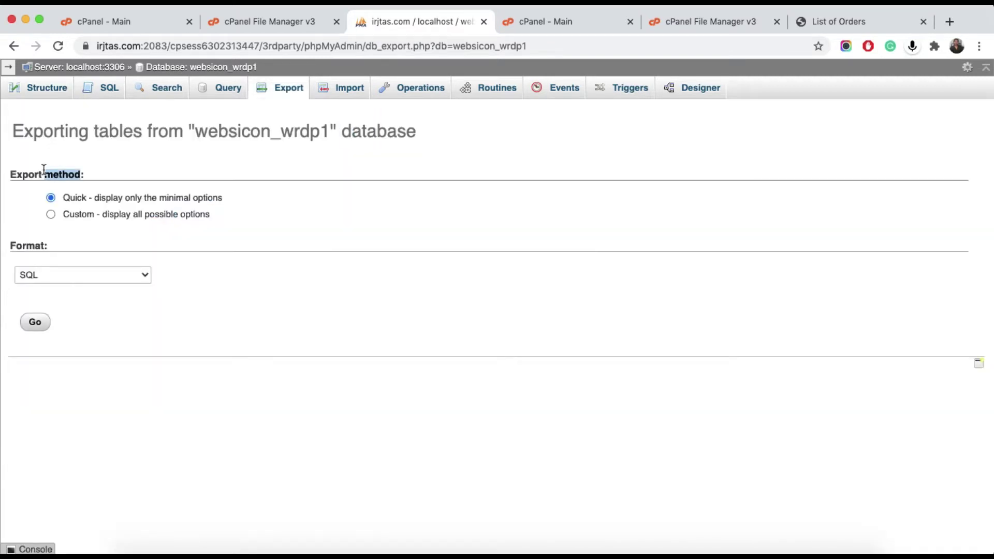
pyautogui.click(140, 158)
pyautogui.click(39, 328)
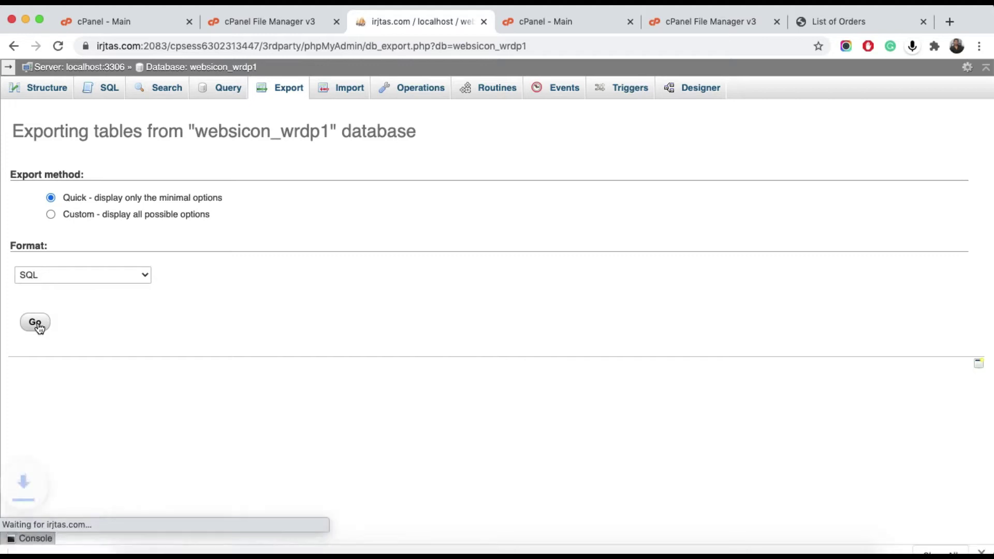
pyautogui.click(142, 541)
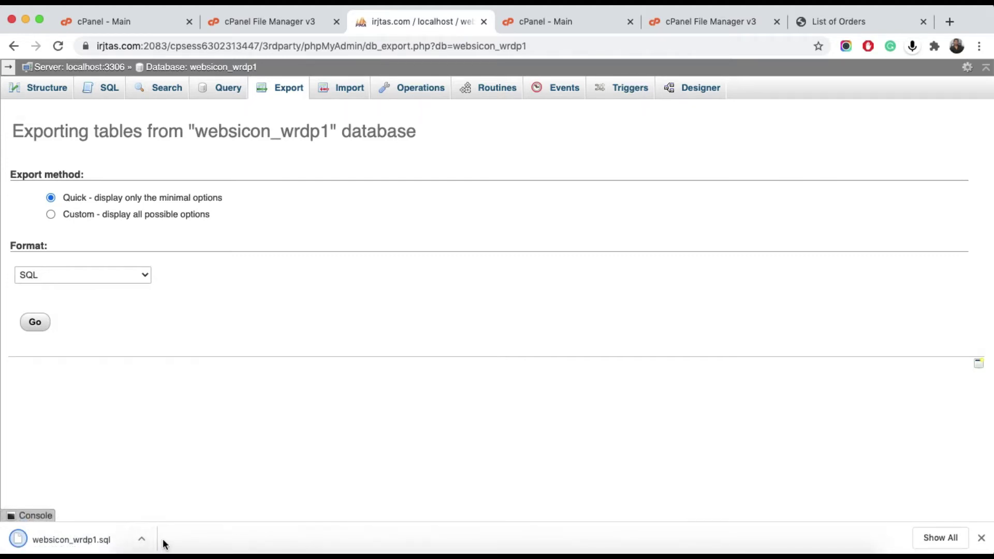
pyautogui.click(982, 539)
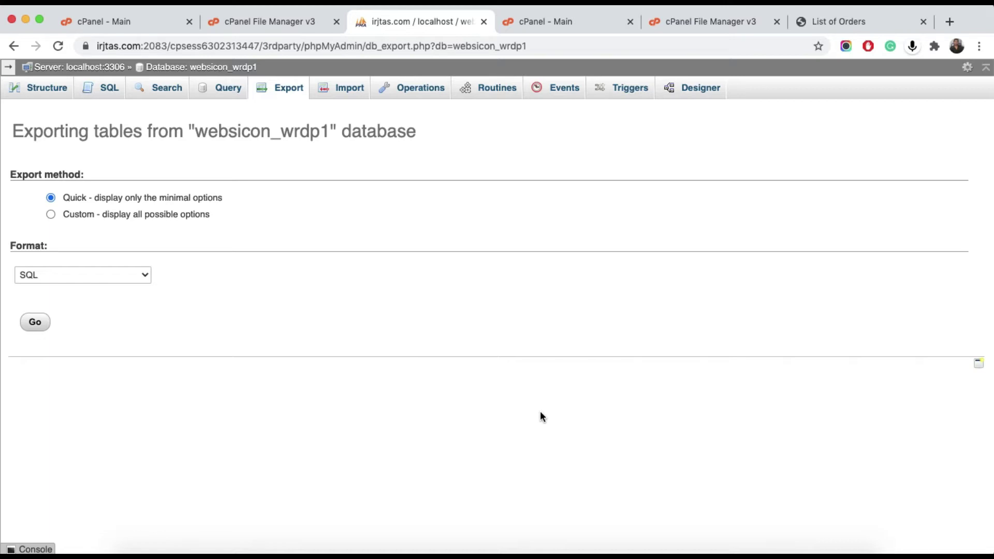
# Step: Switch to the mywebhostguru.com hosting account's control panel and open the file upload page for its public_html folder
pyautogui.click(549, 24)
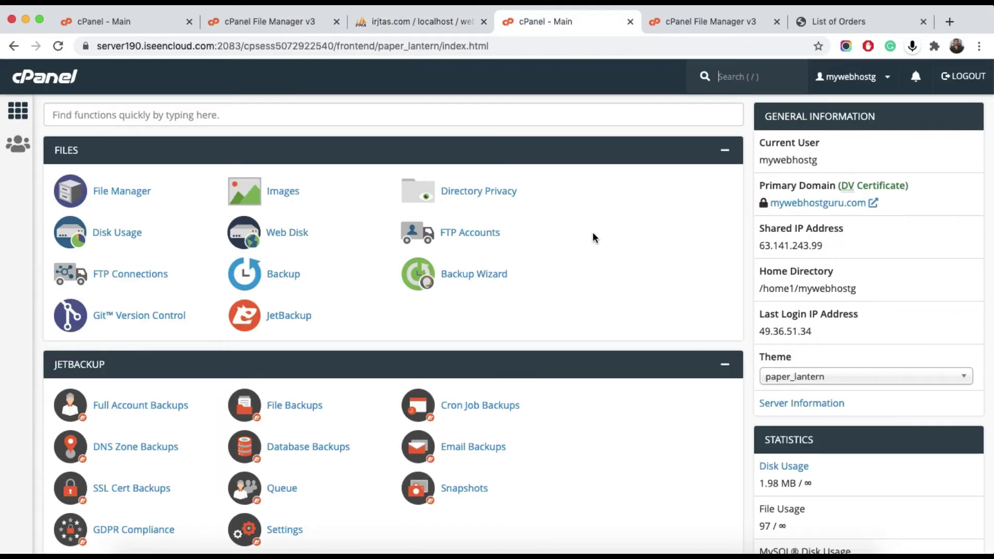
pyautogui.click(133, 193)
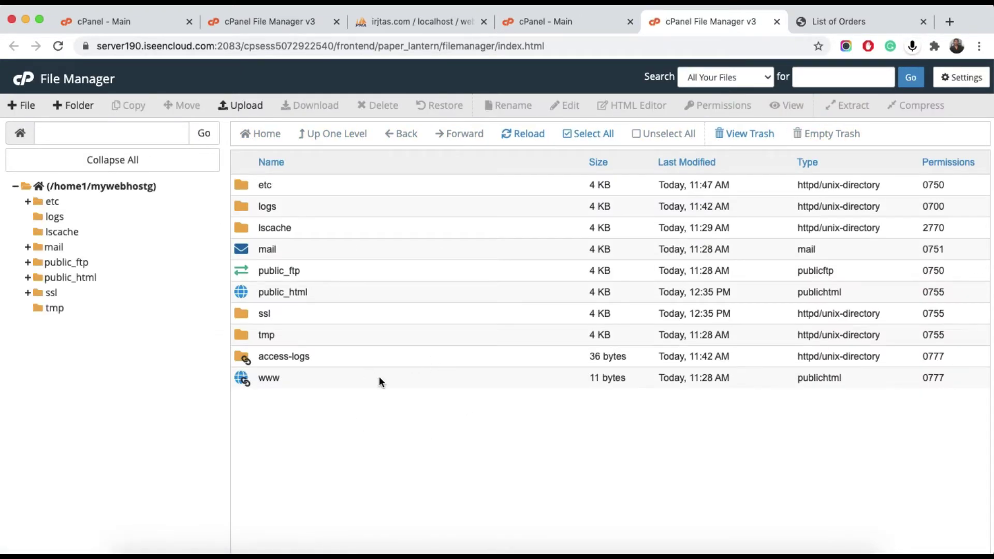
pyautogui.doubleClick(244, 293)
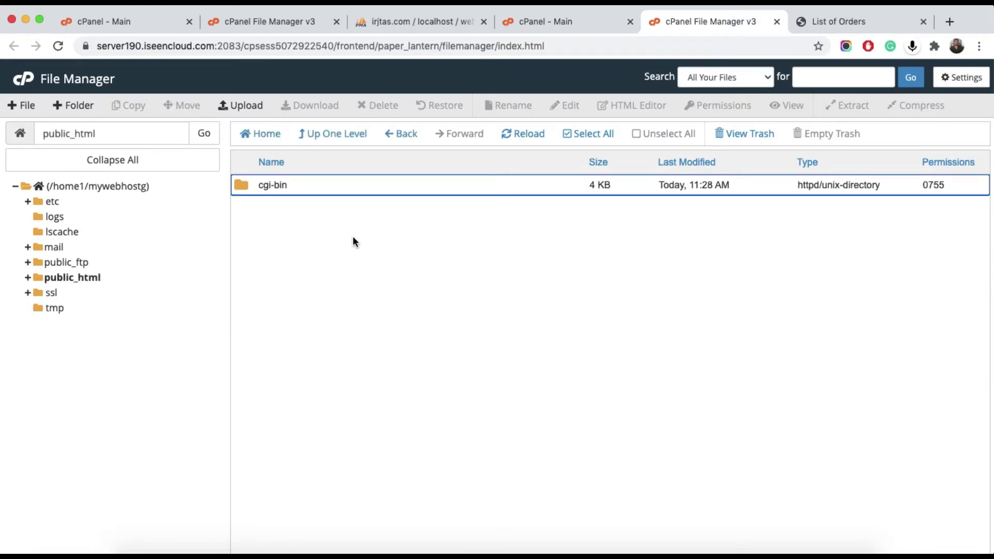
pyautogui.click(245, 106)
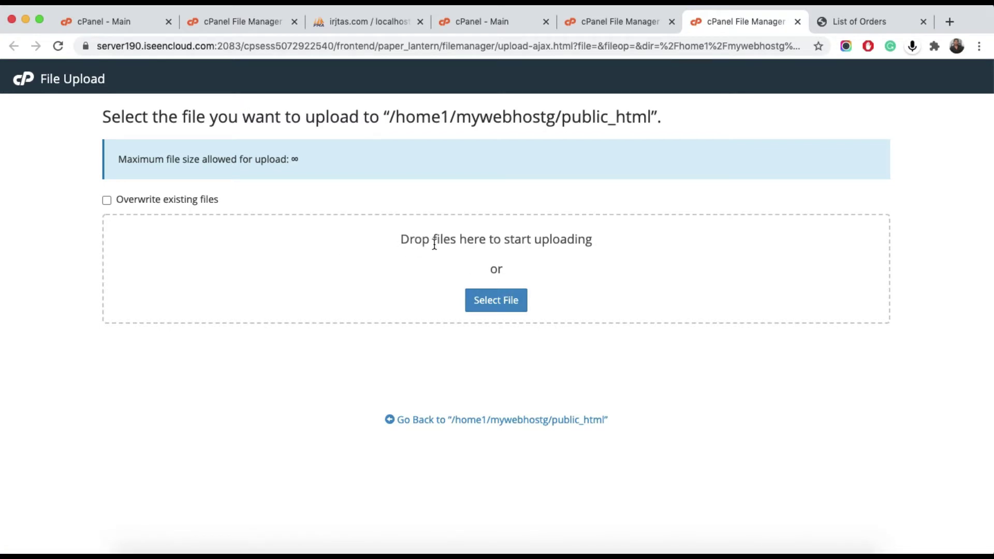
# Step: Upload mywebhostguru.com.zip from the Desktop folder in Finder to public_html
pyautogui.tripleClick(555, 239)
pyautogui.click(559, 275)
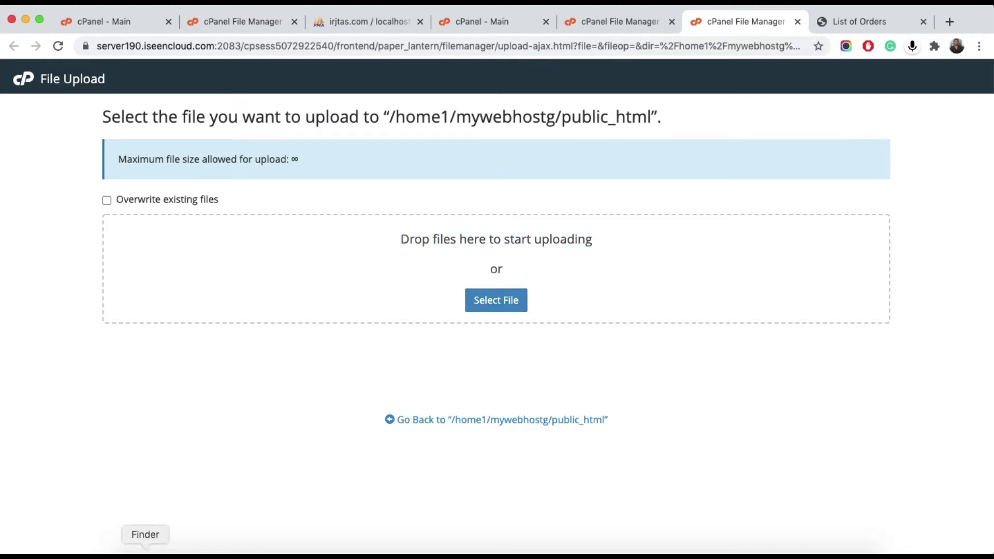
pyautogui.click(145, 551)
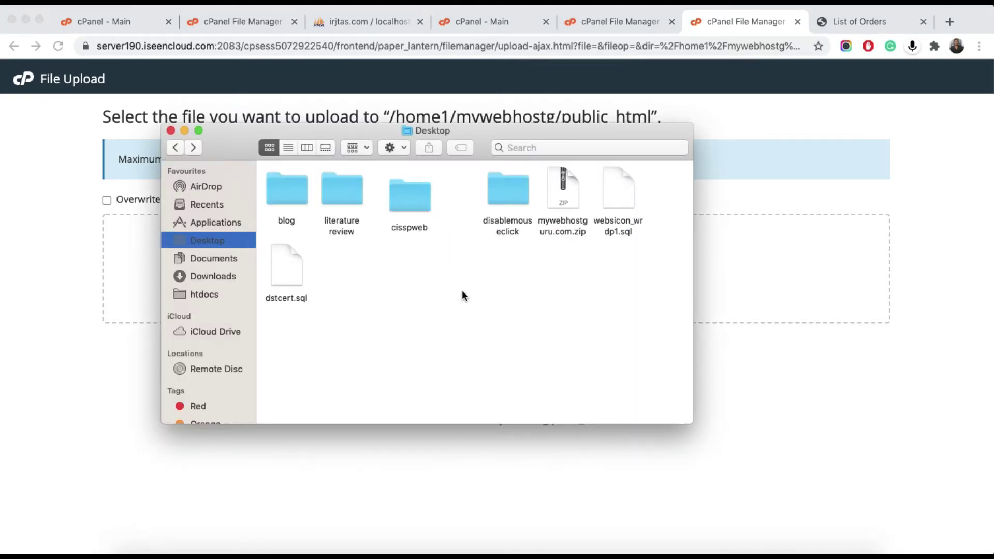
pyautogui.click(562, 192)
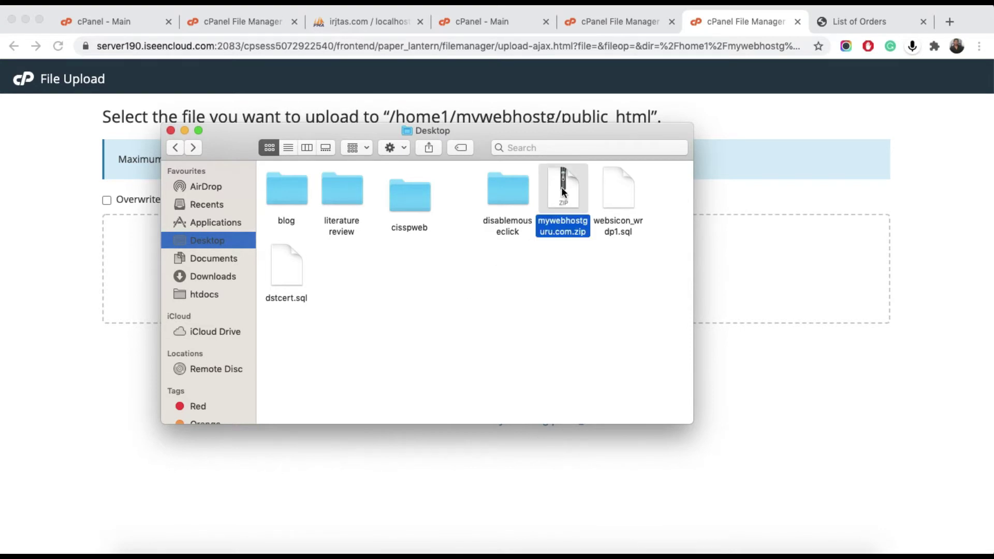
pyautogui.moveTo(460, 133); pyautogui.dragTo(409, 364)
pyautogui.moveTo(509, 426); pyautogui.dragTo(413, 251)
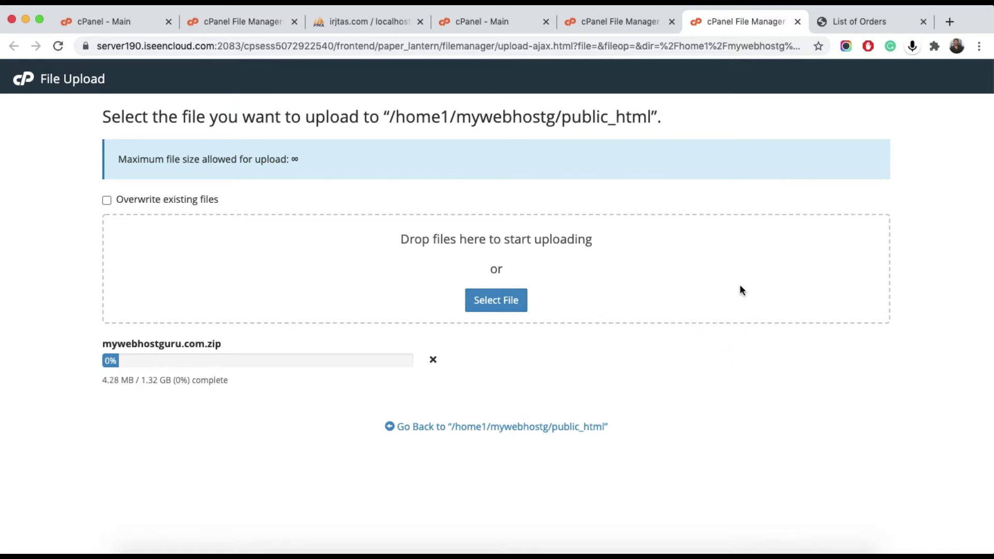
# Step: Return to the new hosting account's control panel and open the MySQL Database Wizard
pyautogui.click(594, 21)
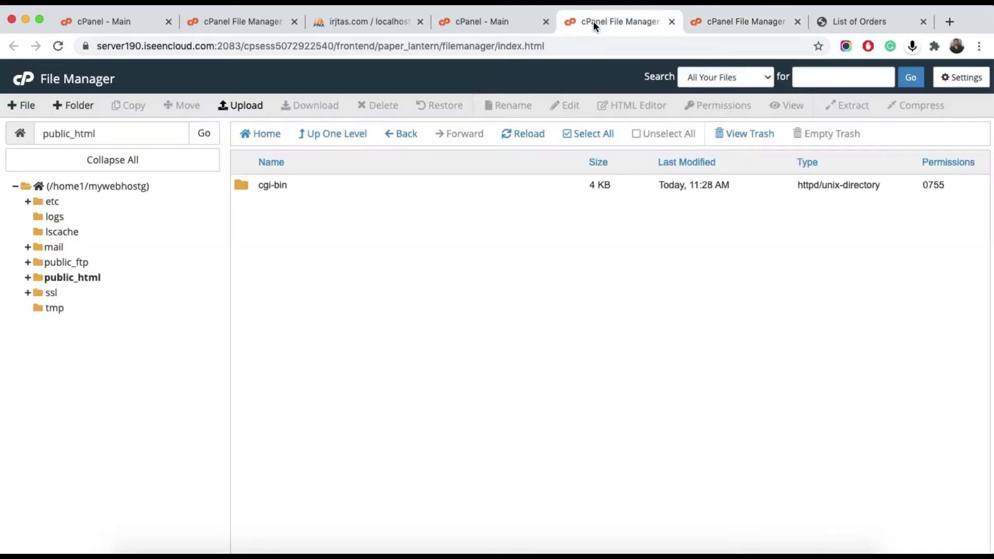
pyautogui.click(489, 21)
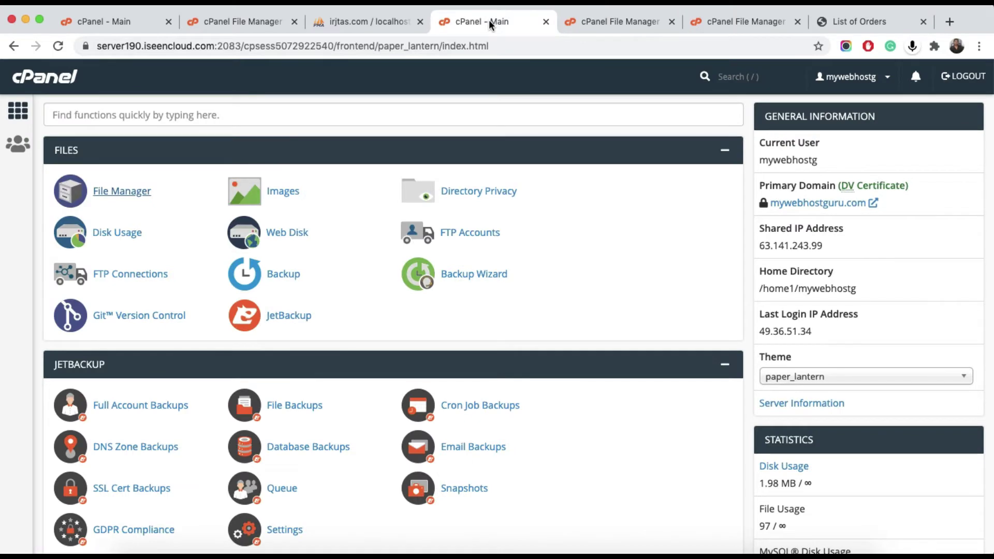
pyautogui.scroll(-5, 171, 217)
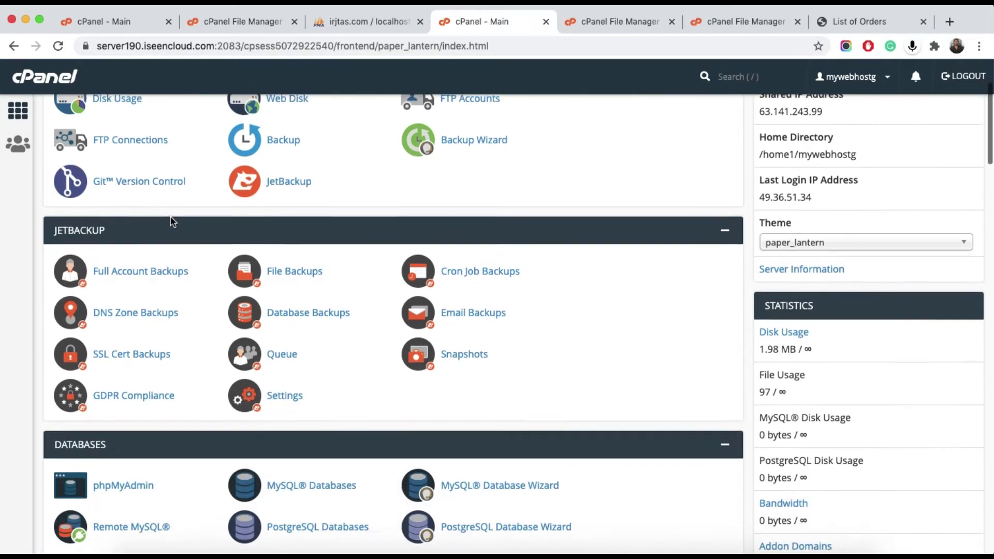
pyautogui.scroll(-2, 171, 221)
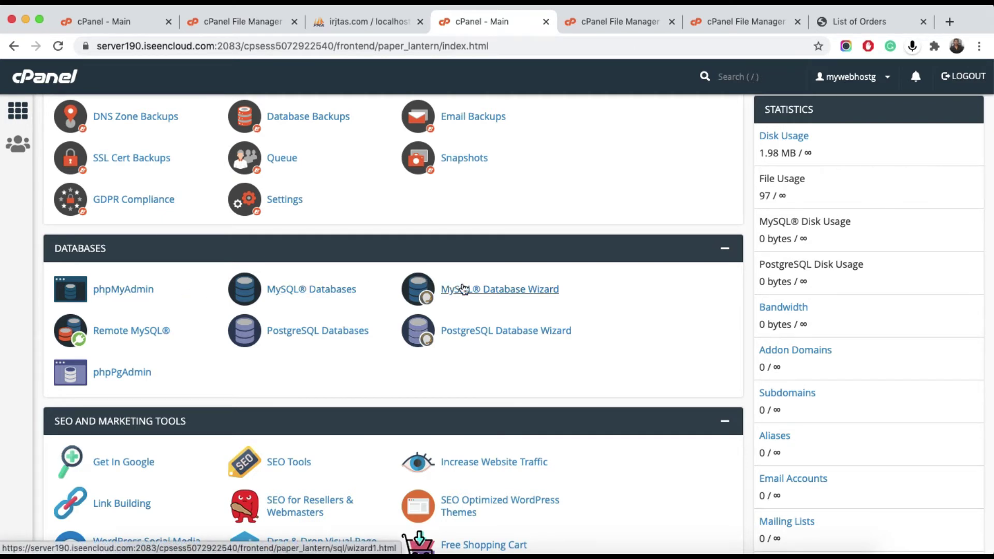
pyautogui.click(499, 295)
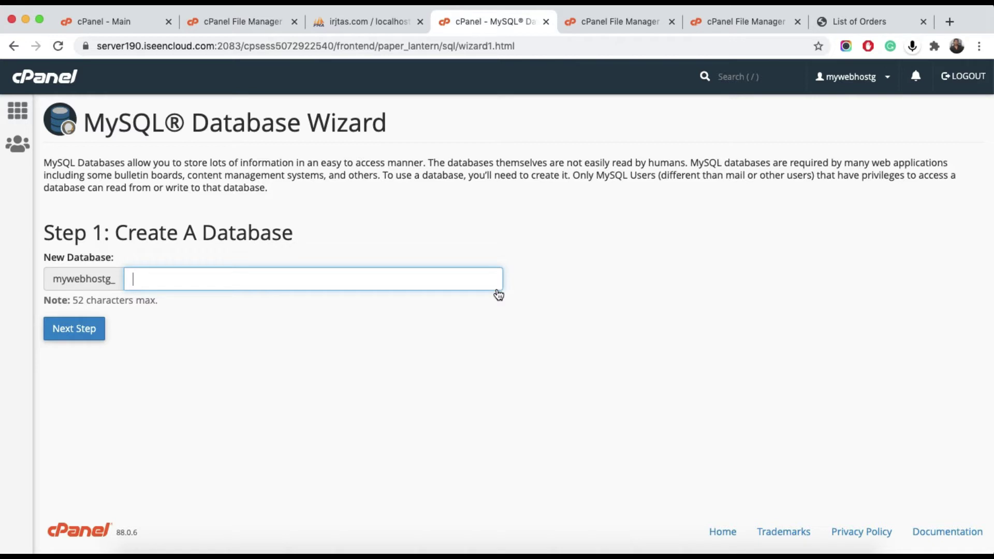
# Step: Create a new database with the name guru after the account prefix, and proceed to database user creation
pyautogui.write('guru')
pyautogui.doubleClick(143, 279)
pyautogui.click(227, 240)
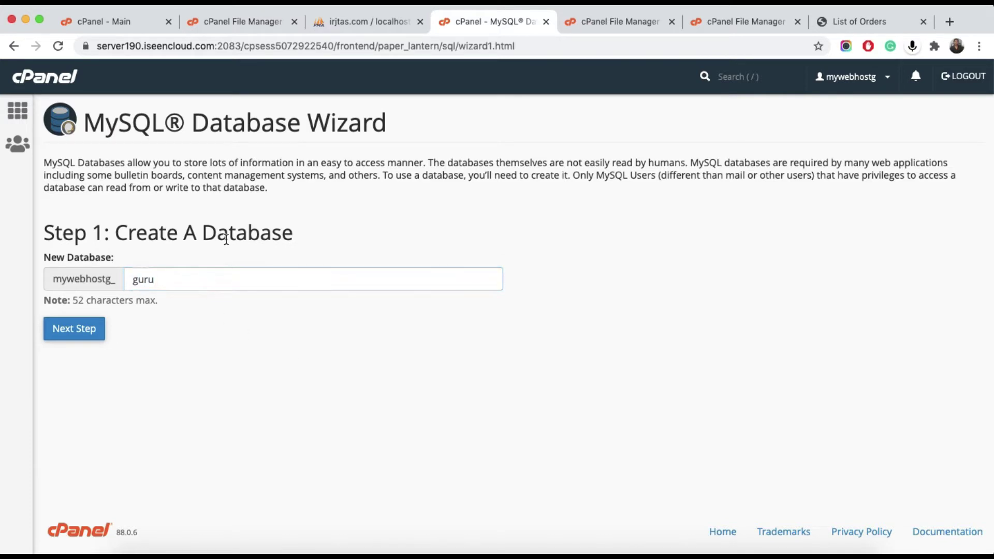
pyautogui.doubleClick(227, 239)
pyautogui.click(123, 349)
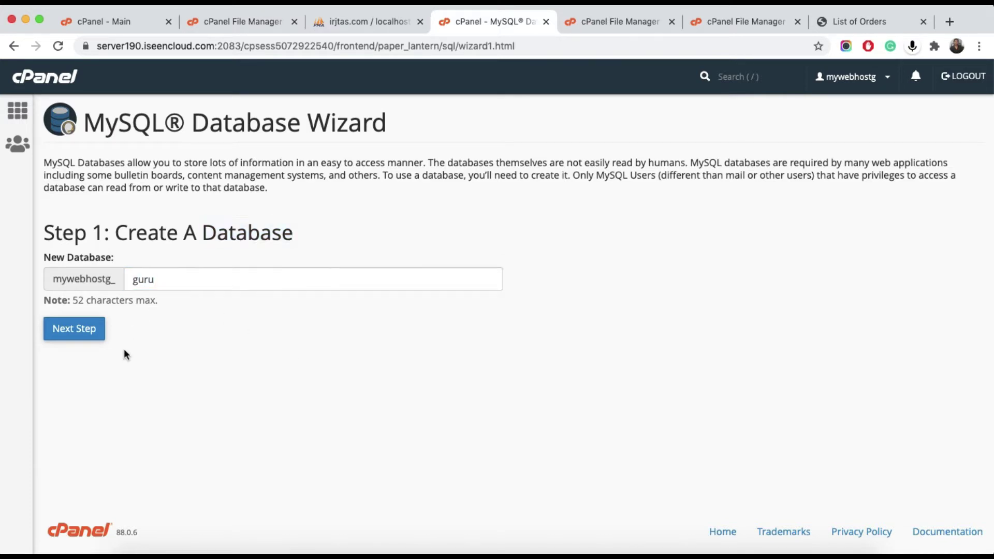
pyautogui.click(72, 332)
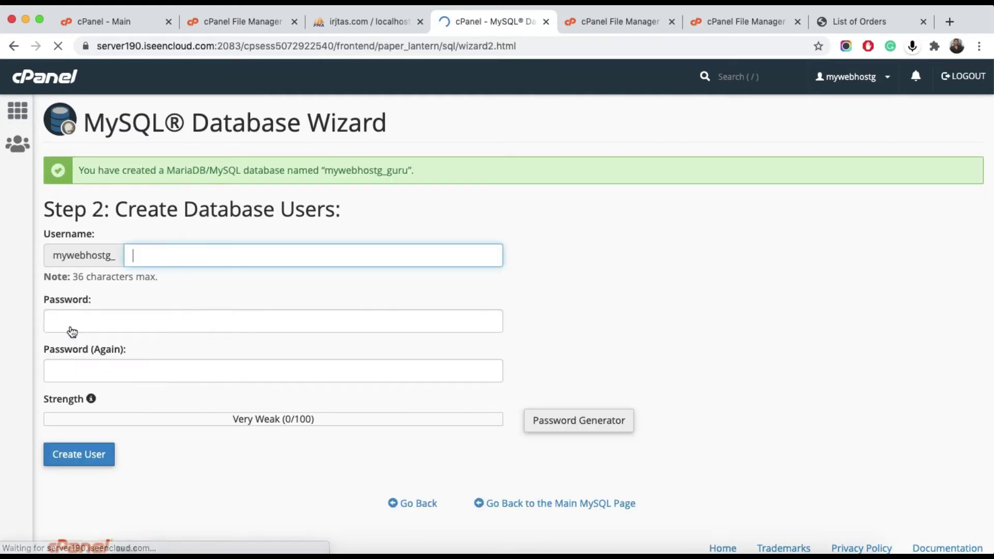
# Step: Set the database username to guru, acknowledge that the generated password is stored safely, and copy that password
pyautogui.doubleClick(298, 204)
pyautogui.click(167, 253)
pyautogui.write('guru')
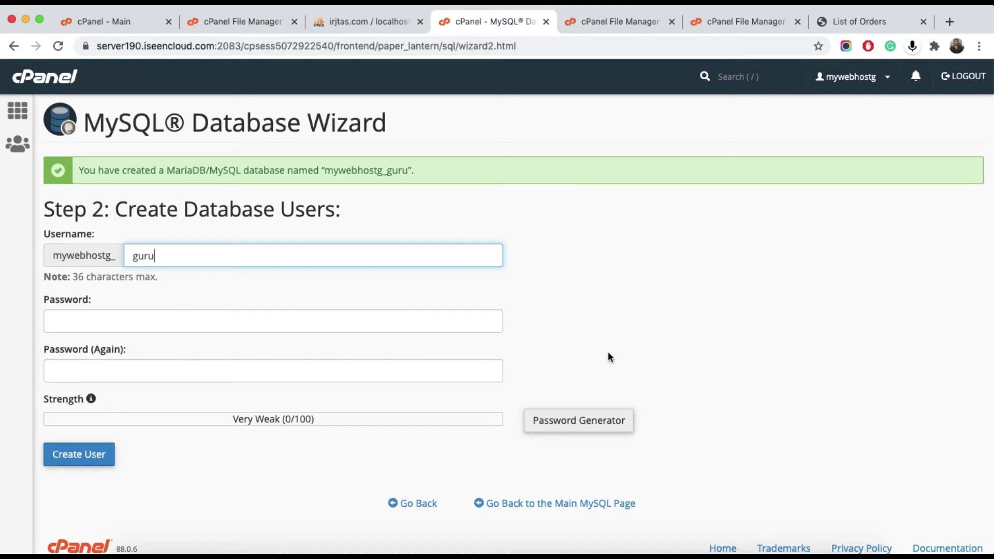
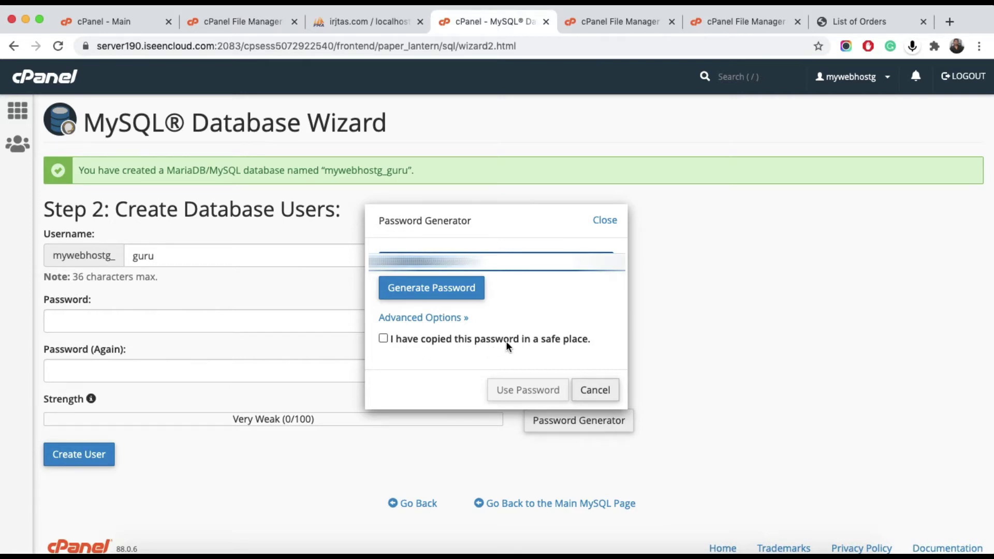
pyautogui.click(383, 339)
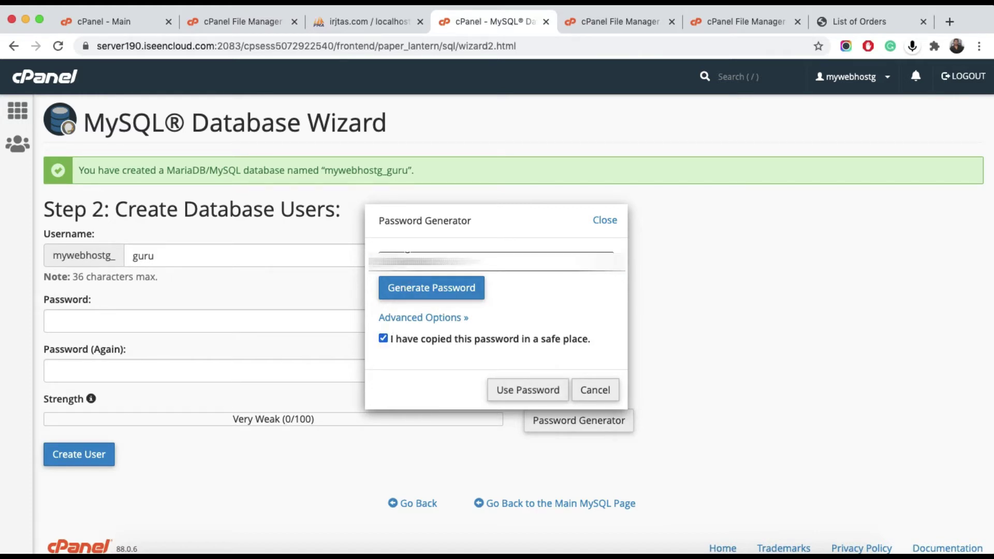
pyautogui.click(408, 254)
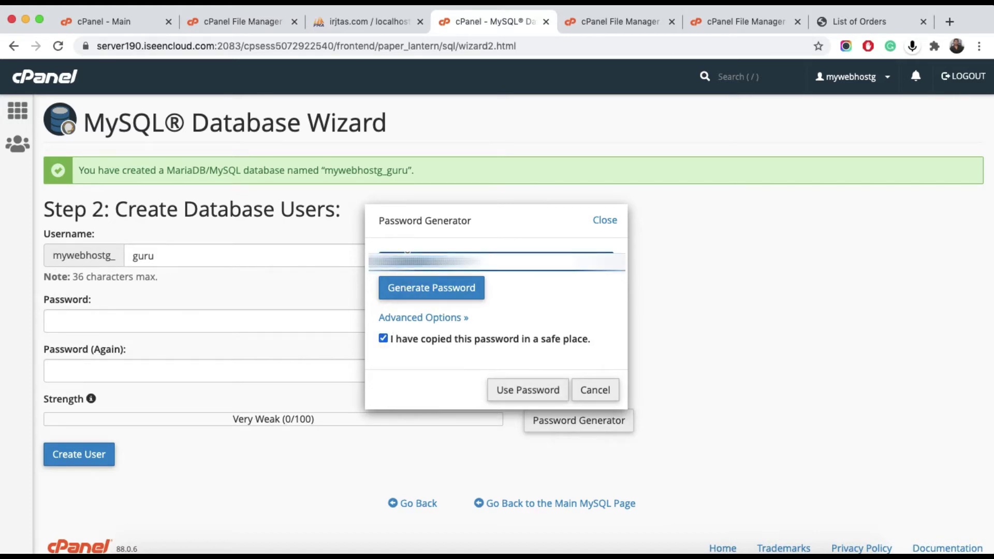
pyautogui.rightClick(408, 251)
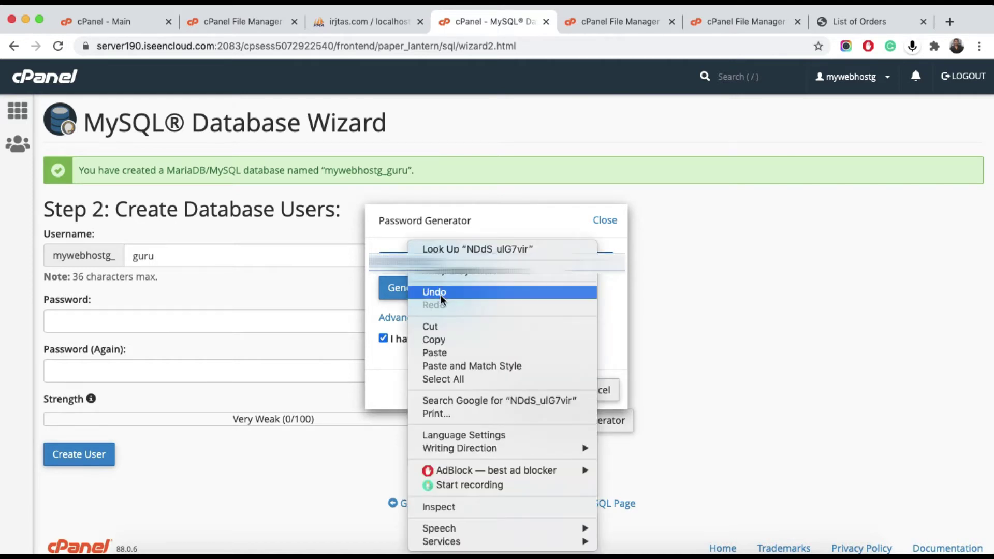
pyautogui.click(438, 340)
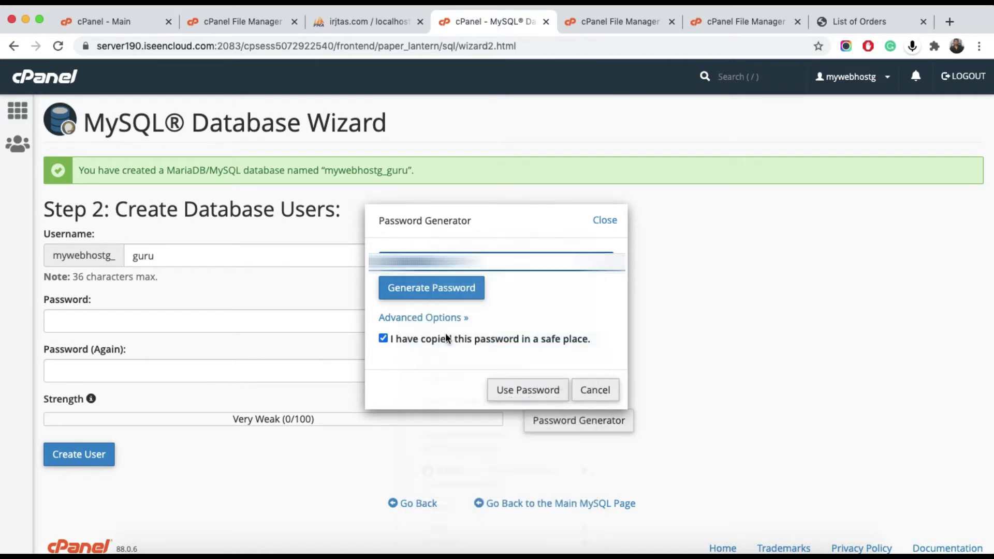
# Step: Open a blank browser tab, check the upload progress of mywebhostguru.com.zip, and return to the database wizard
pyautogui.click(951, 23)
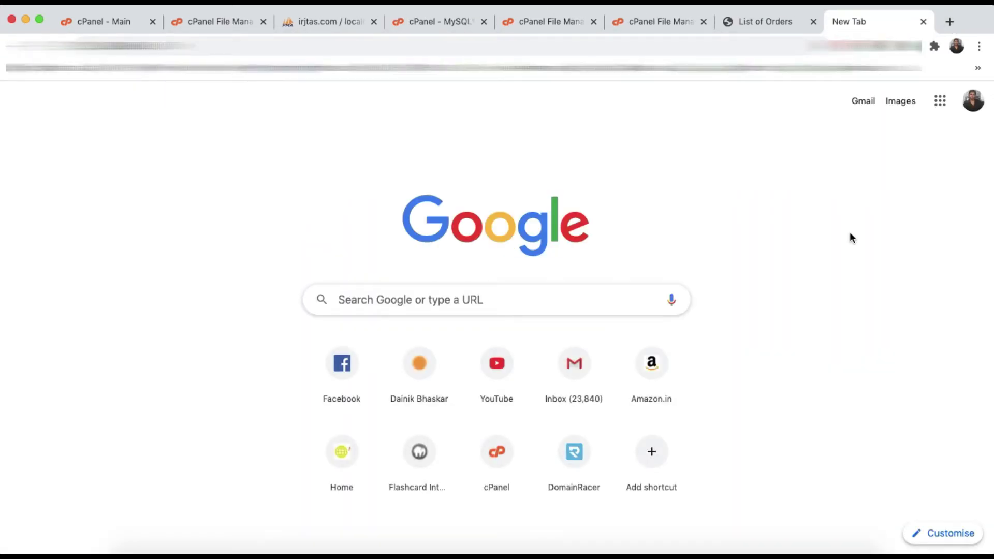
pyautogui.click(743, 21)
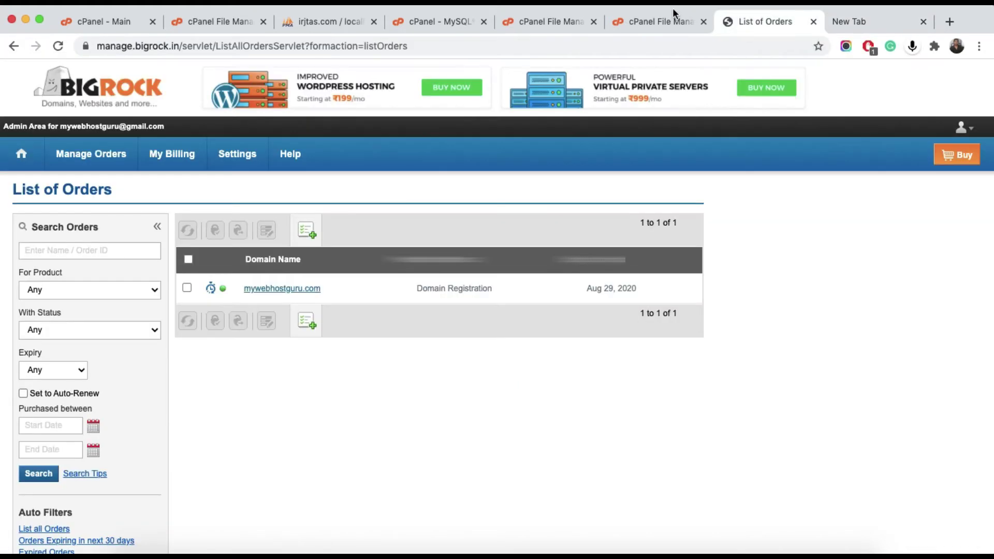
pyautogui.click(673, 16)
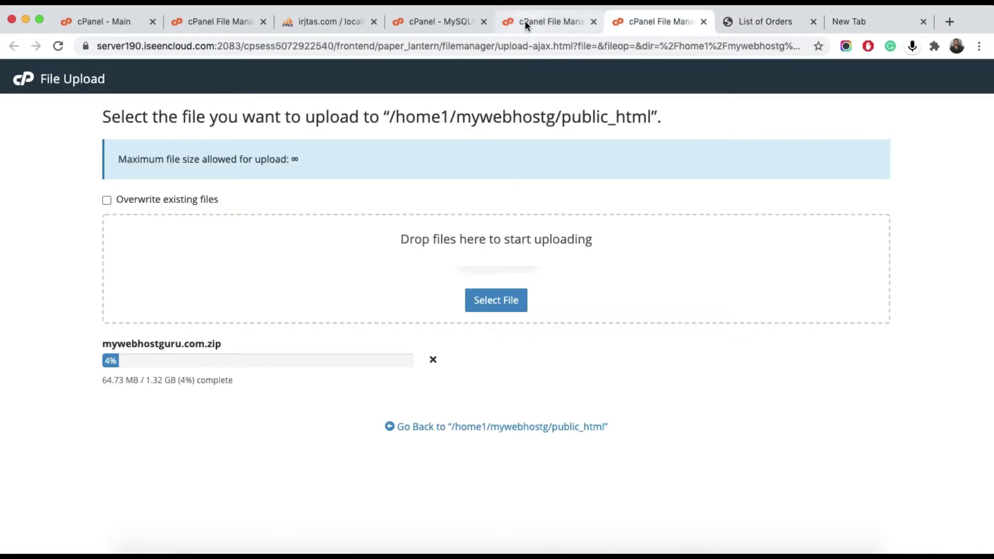
pyautogui.click(524, 20)
pyautogui.click(665, 20)
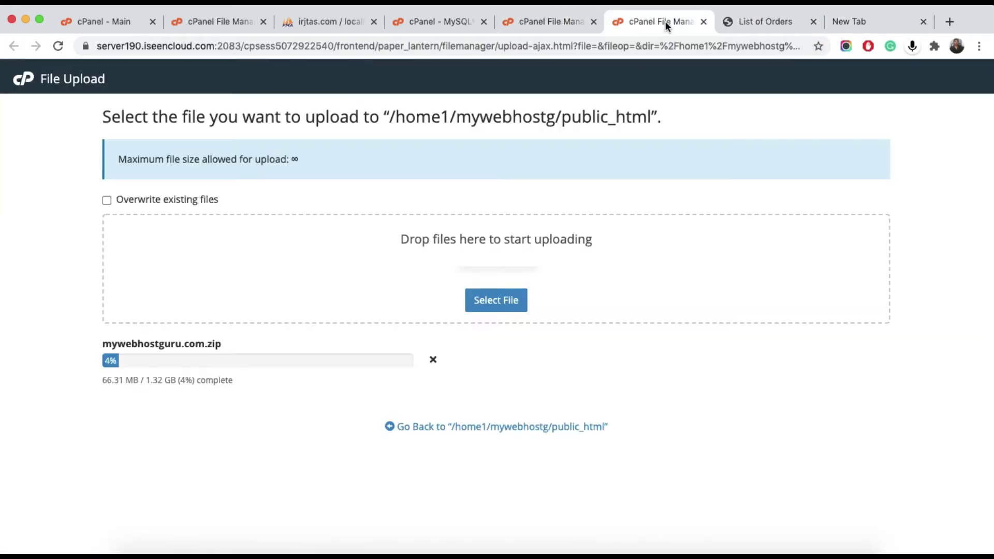
pyautogui.click(520, 21)
pyautogui.click(450, 16)
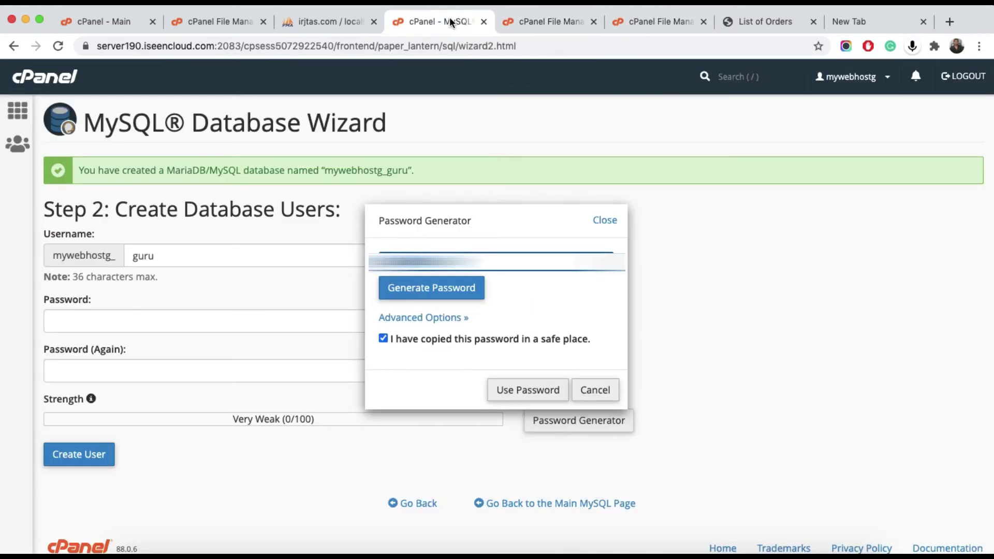
# Step: Fill both password fields with the generated password, create the database user, and decline saving the password in the browser
pyautogui.click(532, 397)
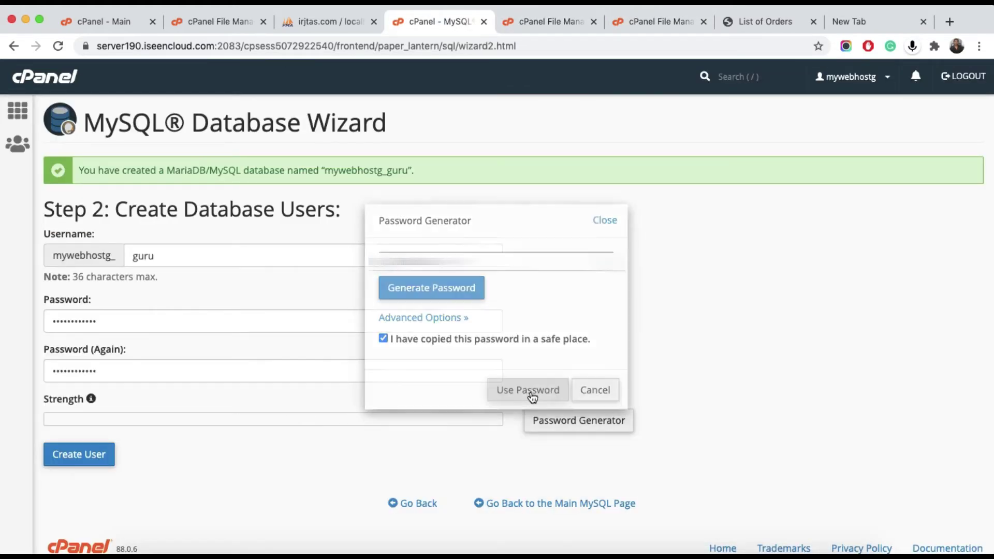
pyautogui.scroll(-1, 331, 342)
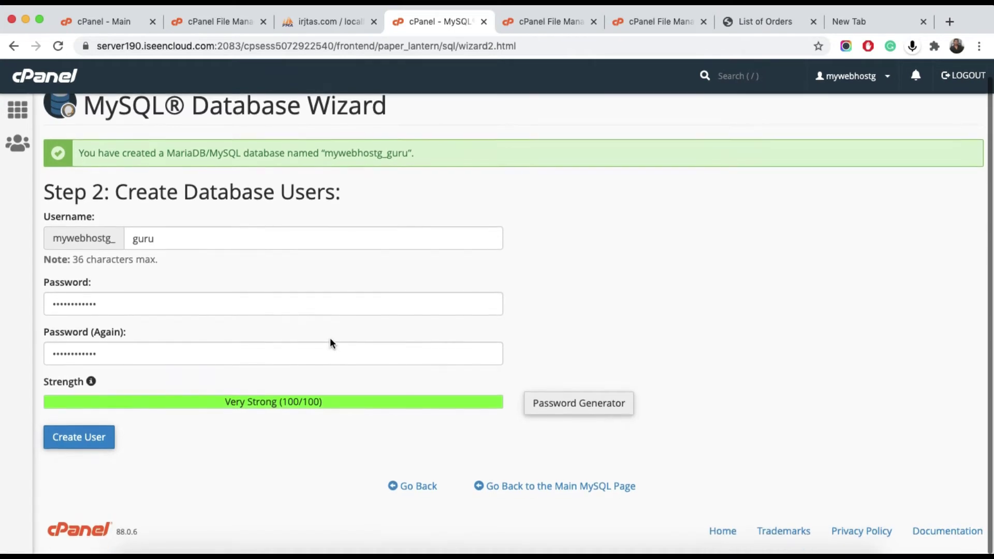
pyautogui.tripleClick(262, 403)
pyautogui.click(267, 444)
pyautogui.click(80, 446)
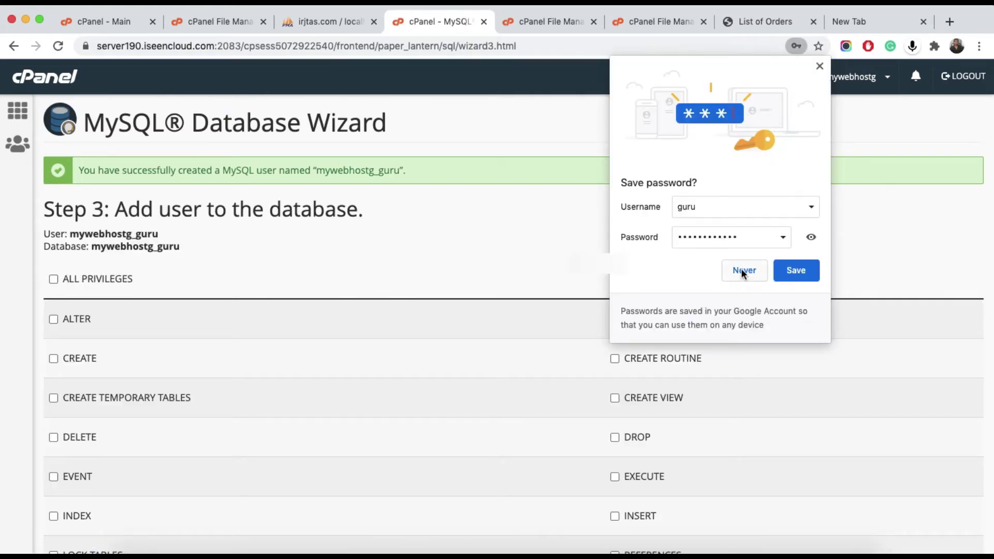
pyautogui.click(743, 270)
# Step: Grant the user mywebhostg_guru all privileges on the mywebhostg_guru database and apply the changes
pyautogui.scroll(-2, 384, 248)
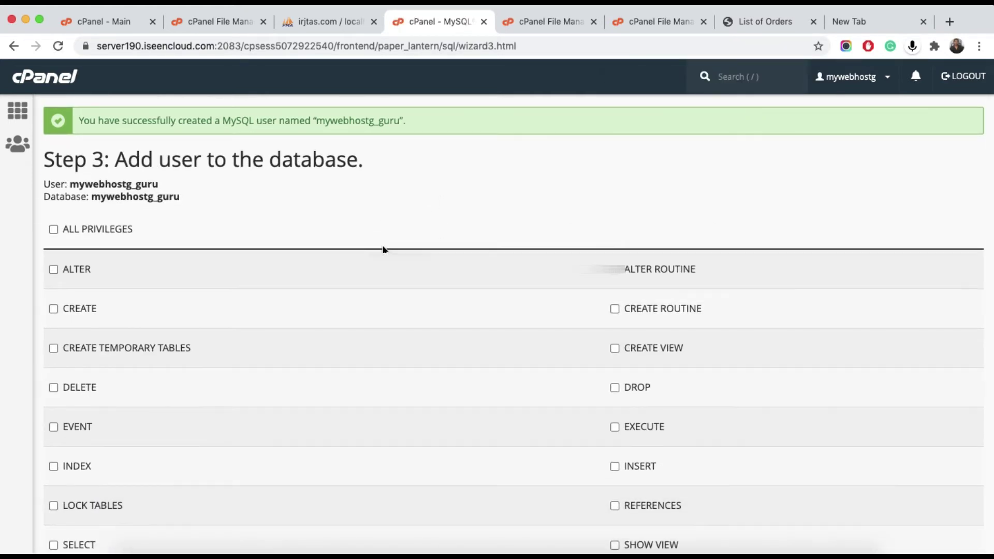
pyautogui.doubleClick(104, 184)
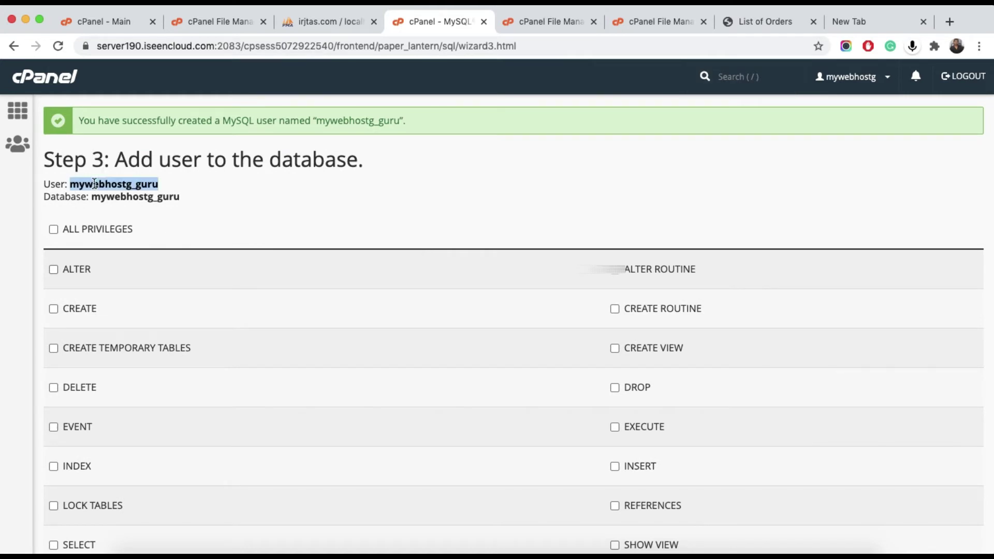
pyautogui.doubleClick(145, 197)
pyautogui.doubleClick(145, 196)
pyautogui.click(54, 229)
pyautogui.scroll(-1, 247, 218)
pyautogui.scroll(-5, 248, 220)
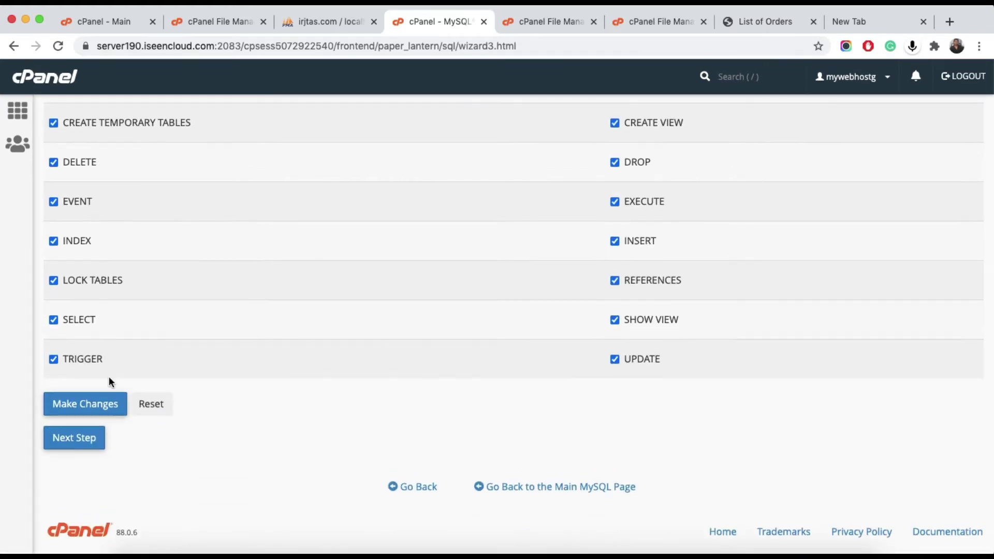
pyautogui.click(85, 407)
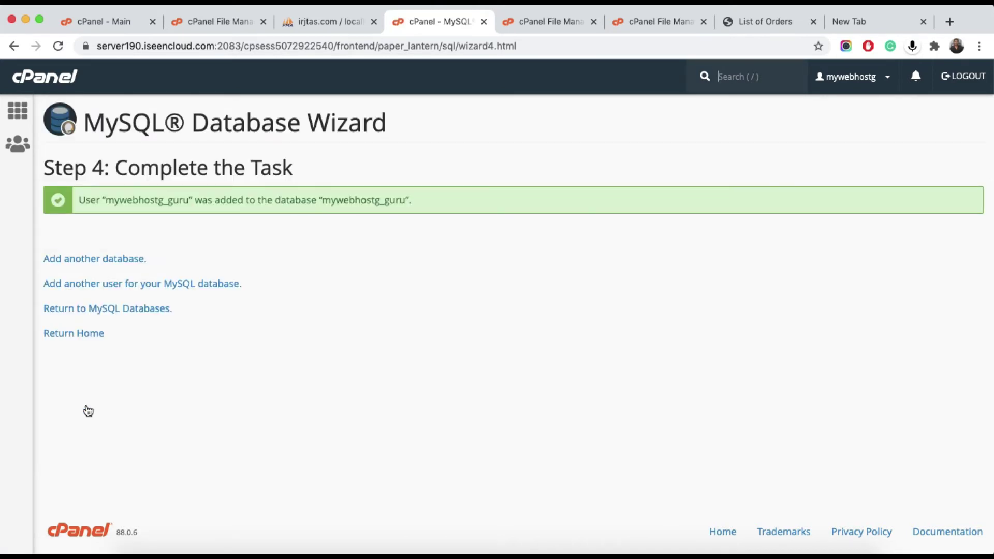
pyautogui.tripleClick(210, 171)
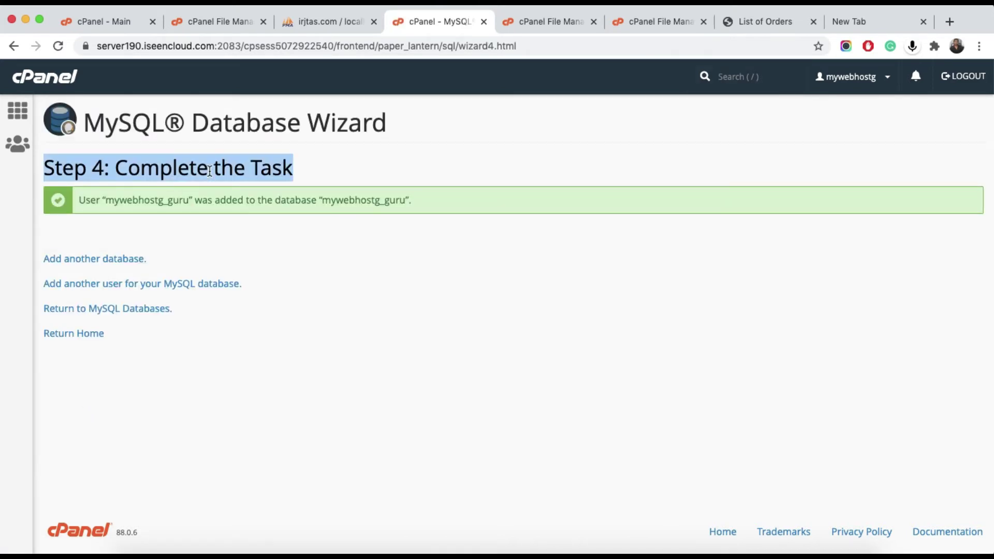
# Step: Leave the database wizard for the cPanel home page and open the mywebhostg_guru database in phpMyAdmin
pyautogui.doubleClick(151, 199)
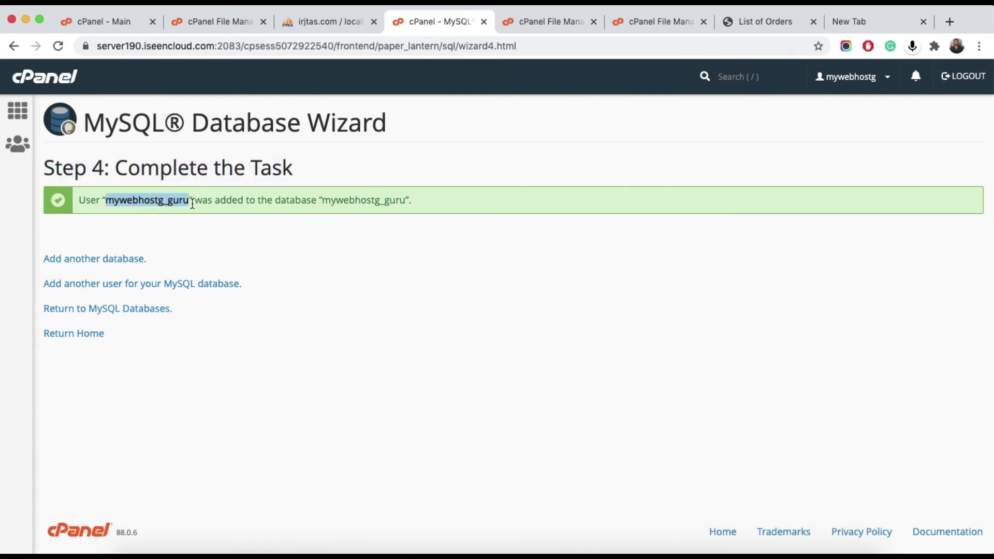
pyautogui.click(348, 204)
pyautogui.doubleClick(348, 204)
pyautogui.click(448, 202)
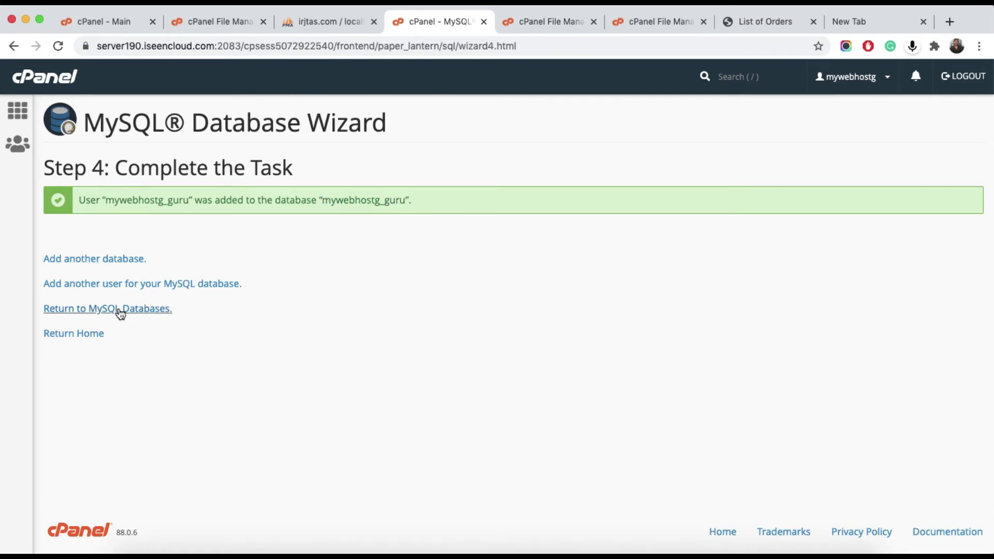
pyautogui.click(81, 334)
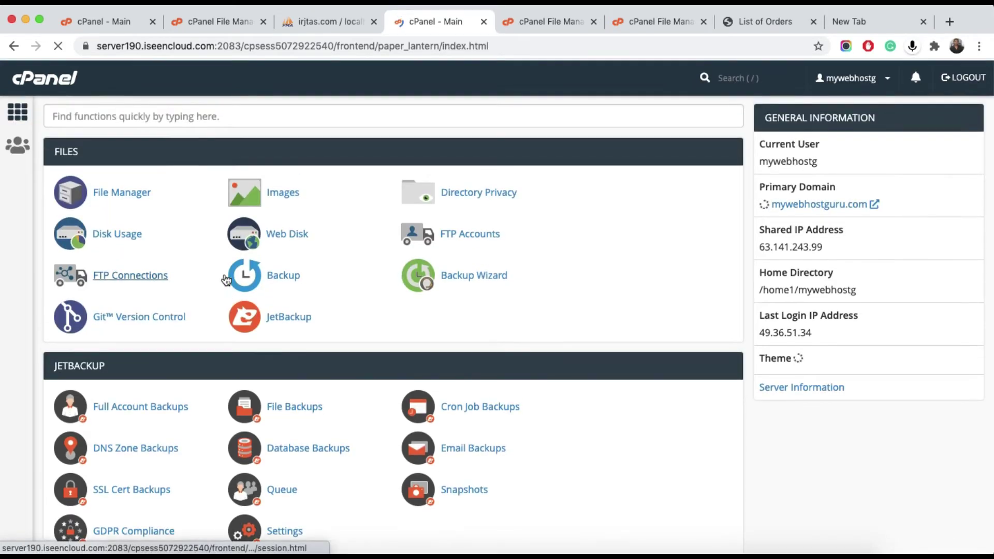
pyautogui.scroll(-7, 226, 280)
pyautogui.click(120, 277)
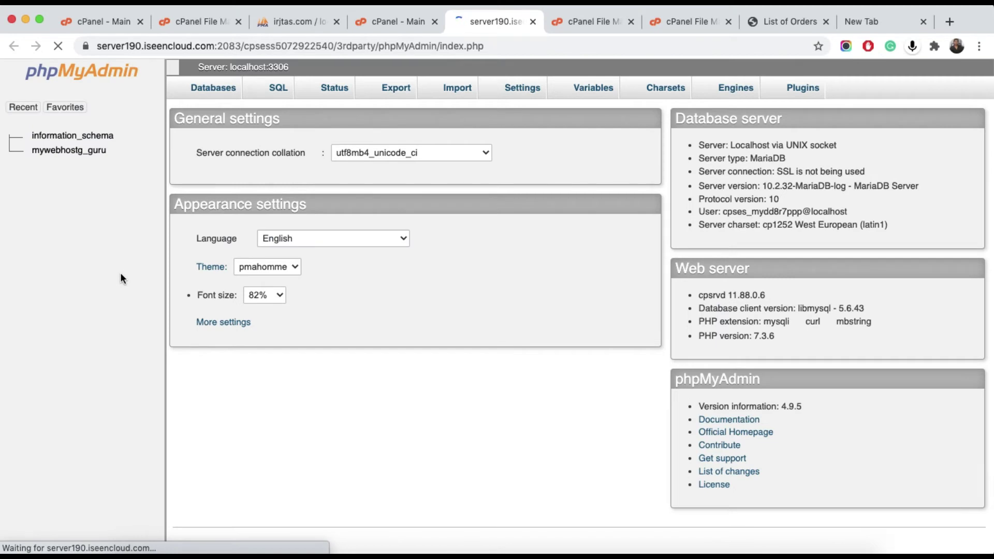
pyautogui.click(82, 151)
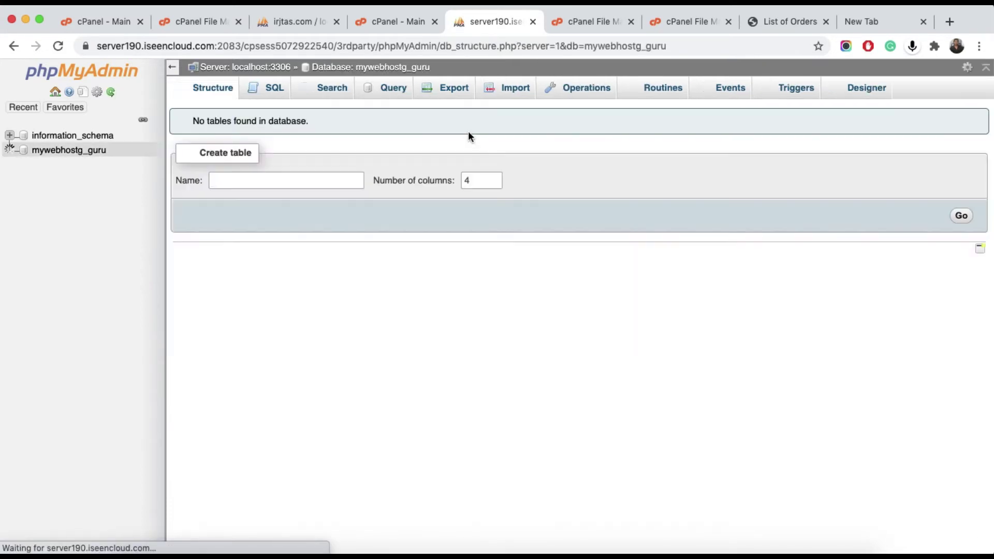
# Step: Choose websicon_wrdp1.sql from the Desktop as the file to import into the mywebhostg_guru database
pyautogui.click(511, 89)
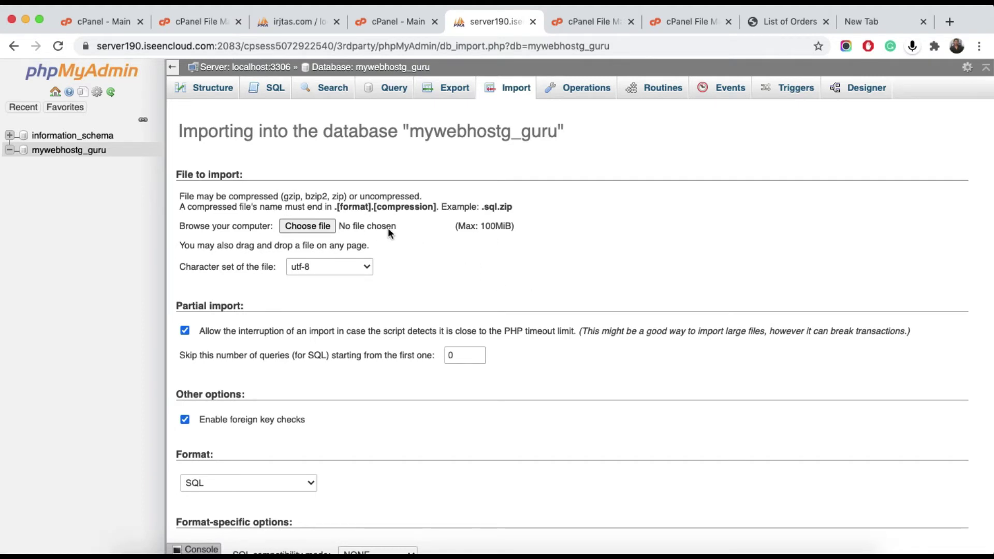
pyautogui.click(308, 226)
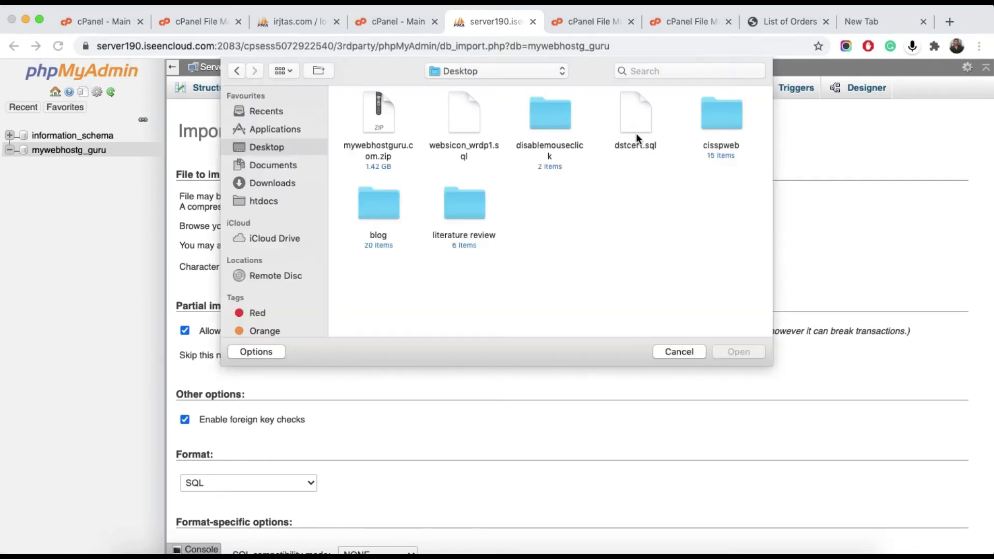
pyautogui.click(466, 118)
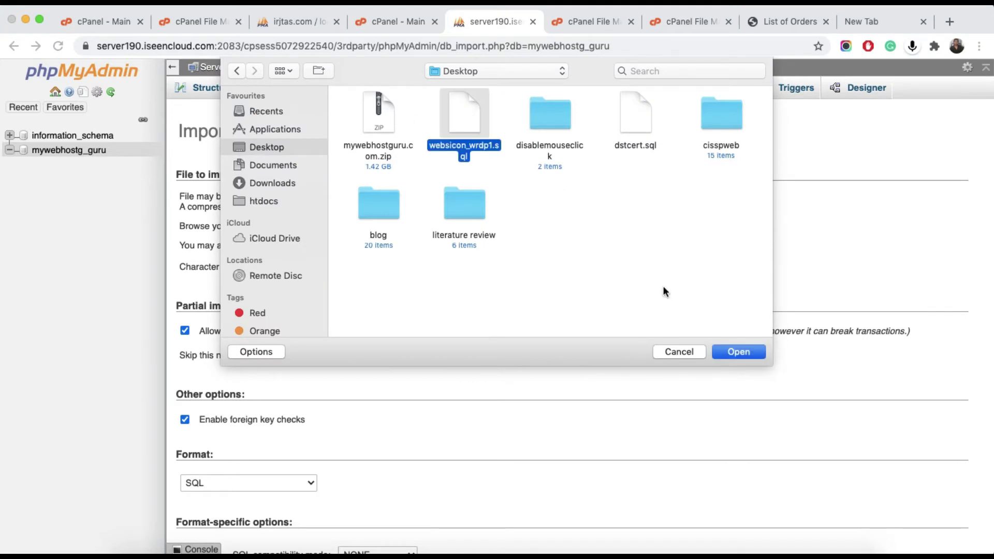
pyautogui.click(739, 352)
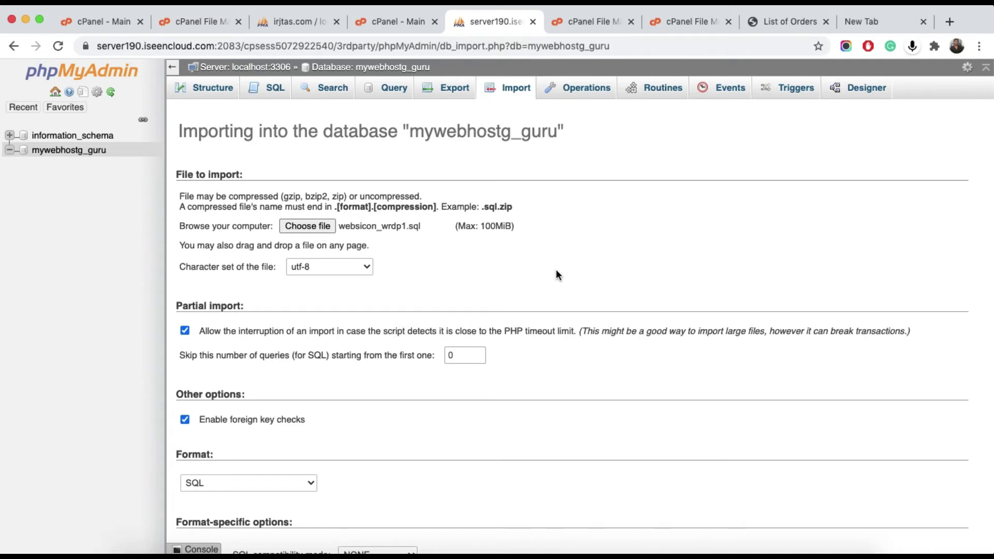
# Step: Review the import options, keep SQL as the format, and run the database import
pyautogui.scroll(-5, 557, 272)
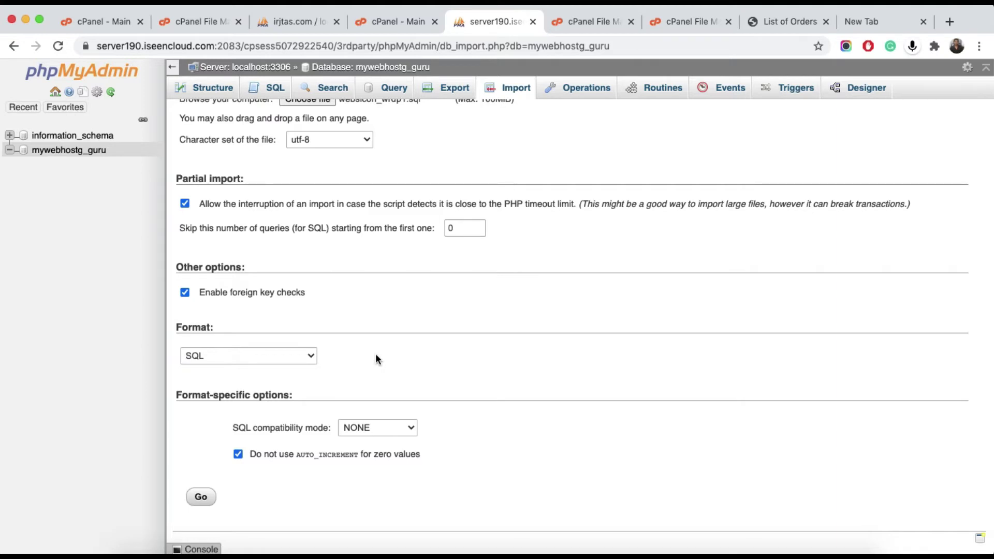
pyautogui.scroll(1, 376, 357)
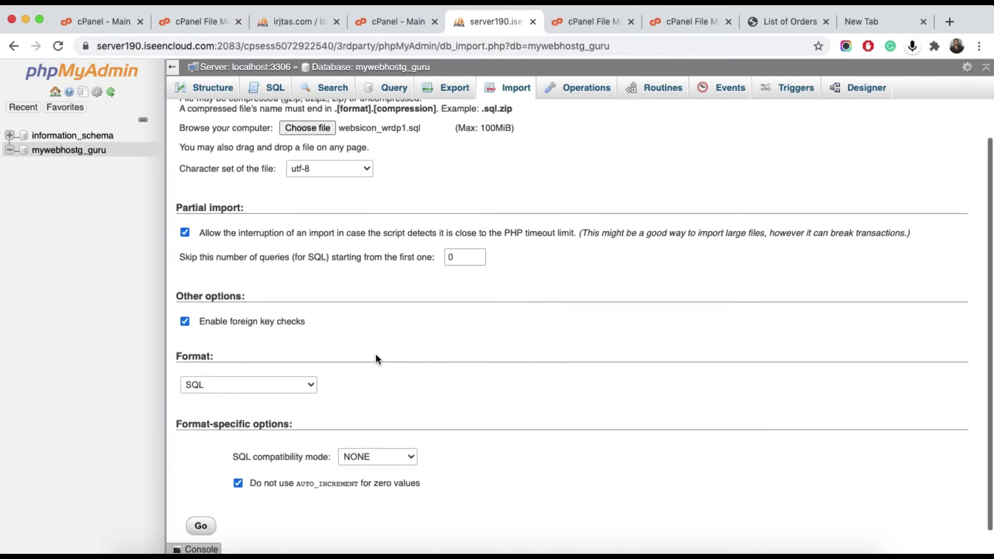
pyautogui.scroll(-1, 376, 359)
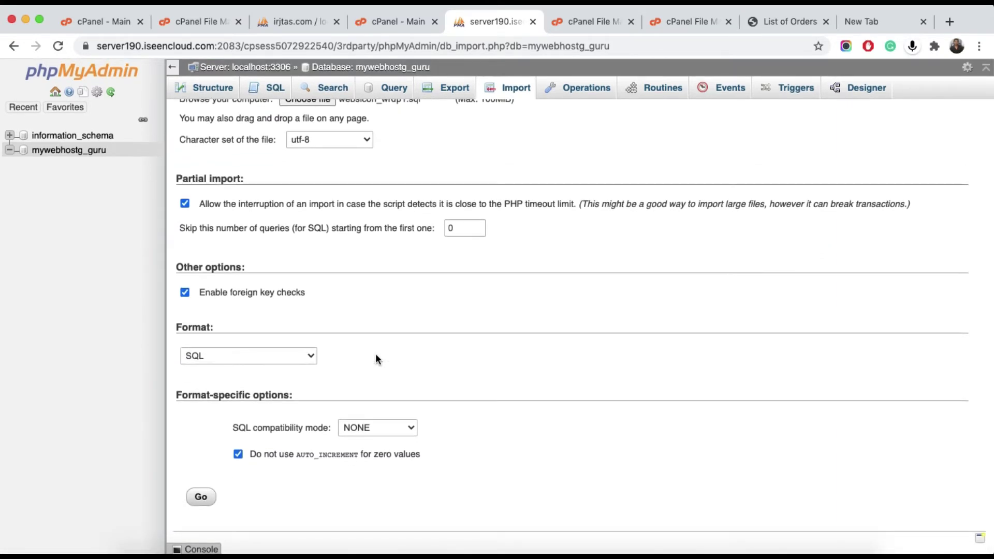
pyautogui.click(273, 356)
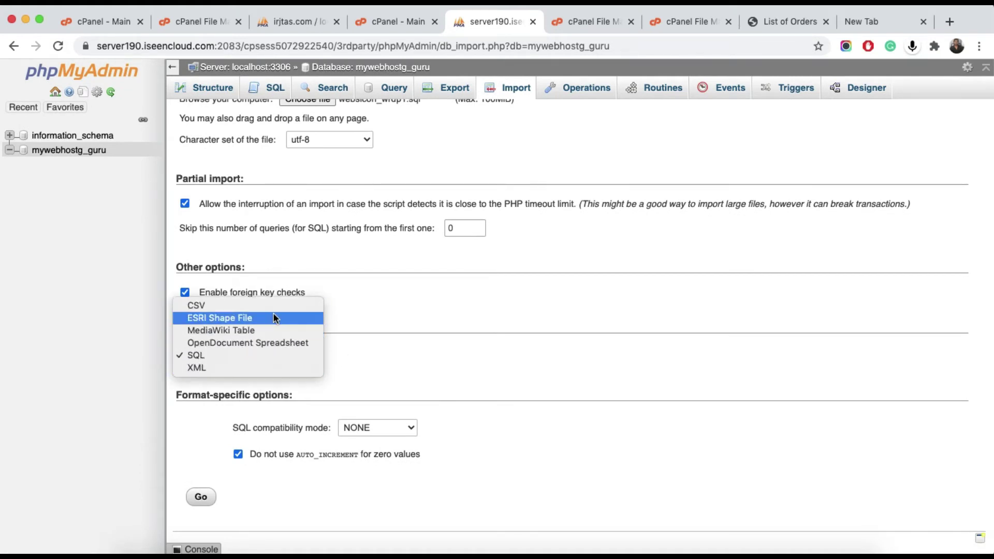
pyautogui.click(416, 337)
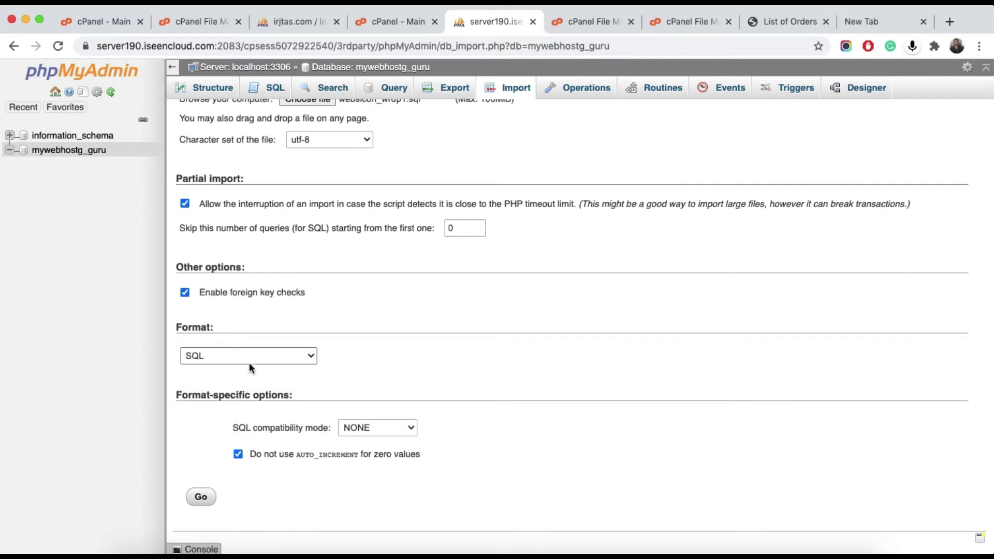
pyautogui.click(202, 498)
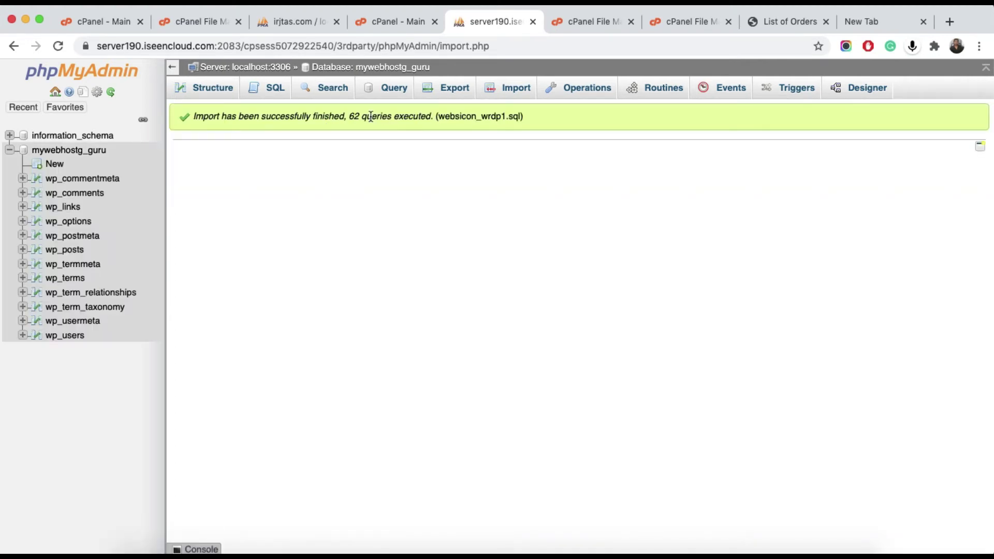
# Step: Compare the tables of the imported mywebhostg_guru database with those of the source database websicon_wrdp1
pyautogui.click(211, 89)
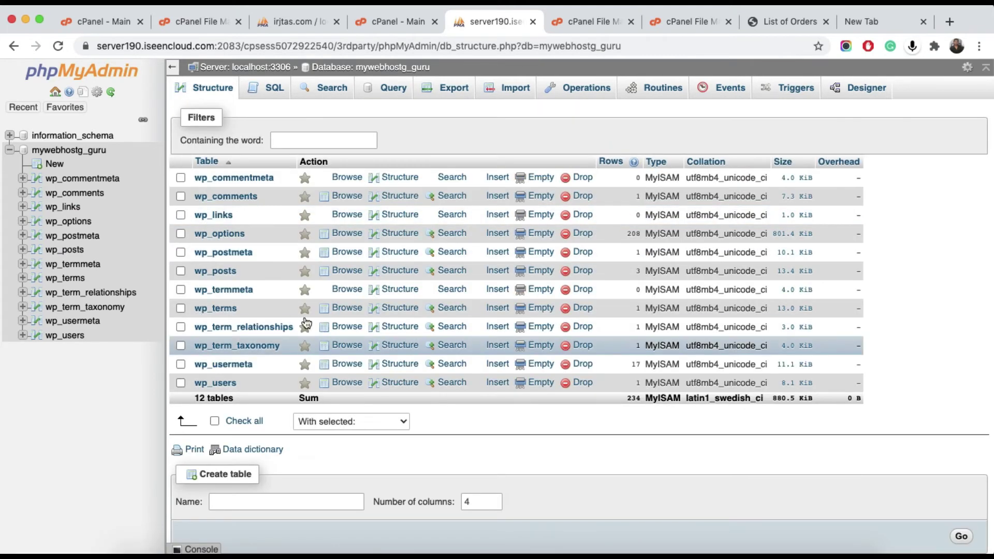
pyautogui.click(297, 23)
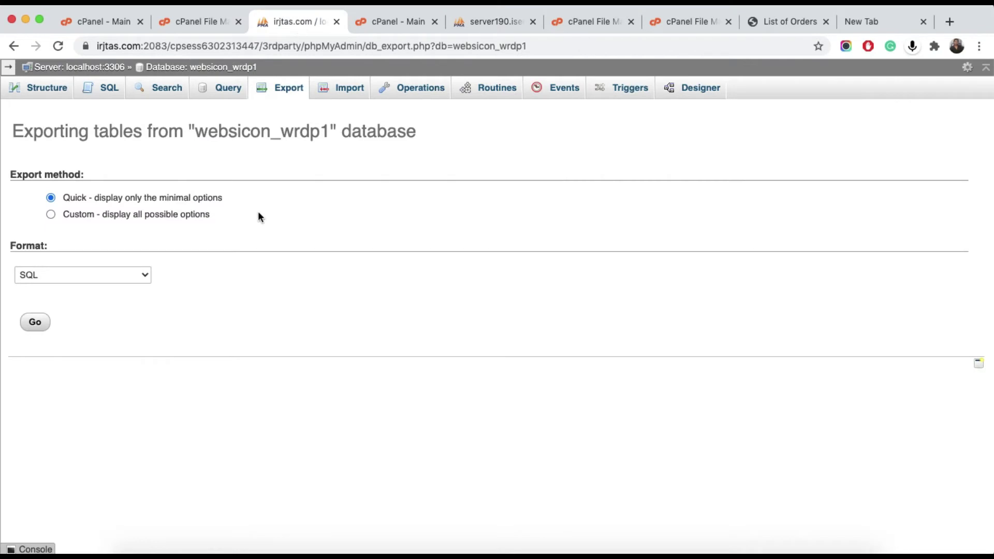
pyautogui.click(217, 68)
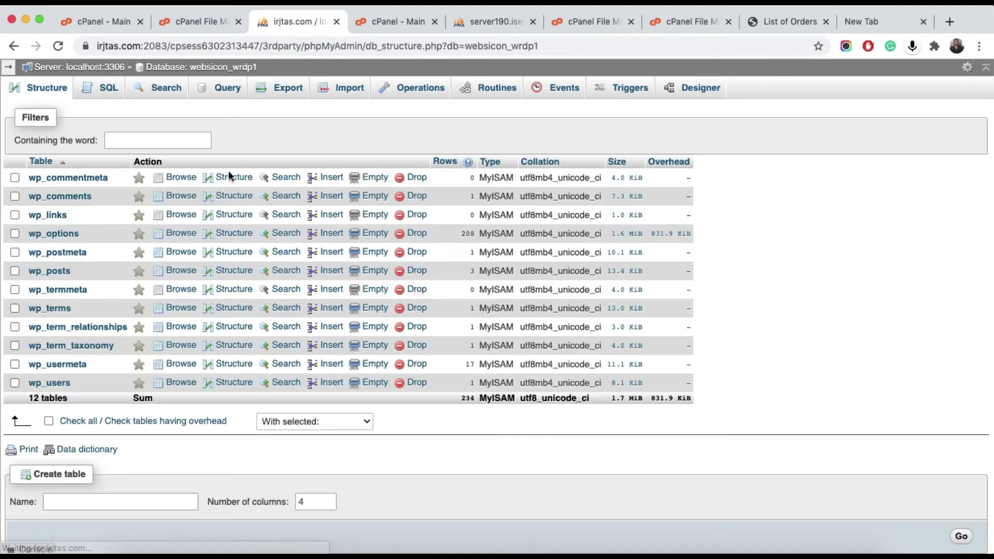
pyautogui.click(500, 23)
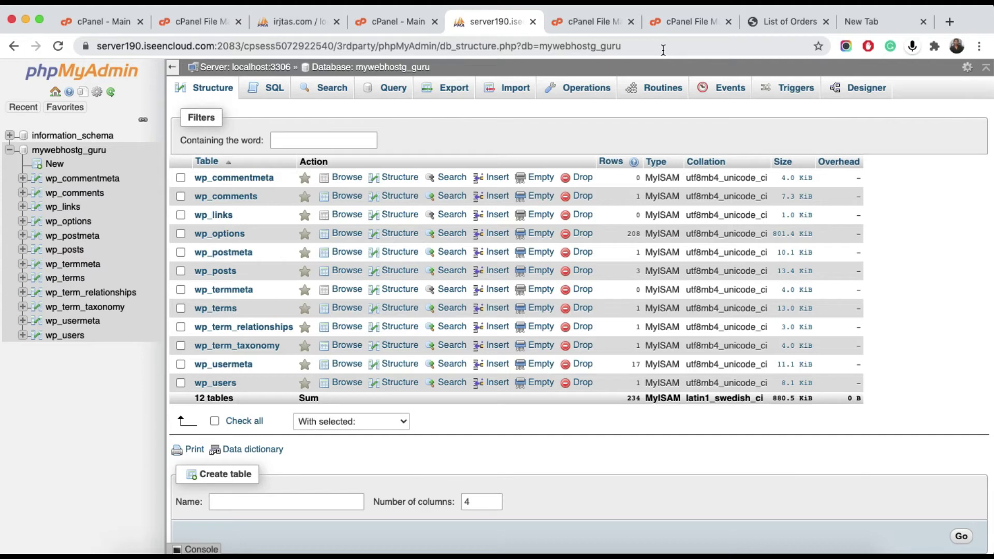
# Step: Check the archive's upload progress, and open the management page of mywebhostguru.com from the BigRock order list
pyautogui.click(693, 24)
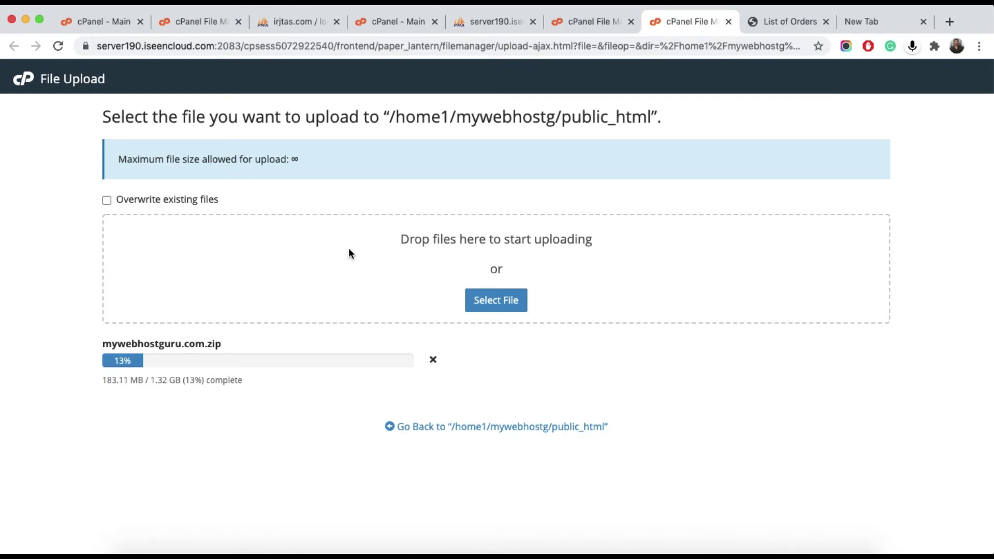
pyautogui.click(776, 24)
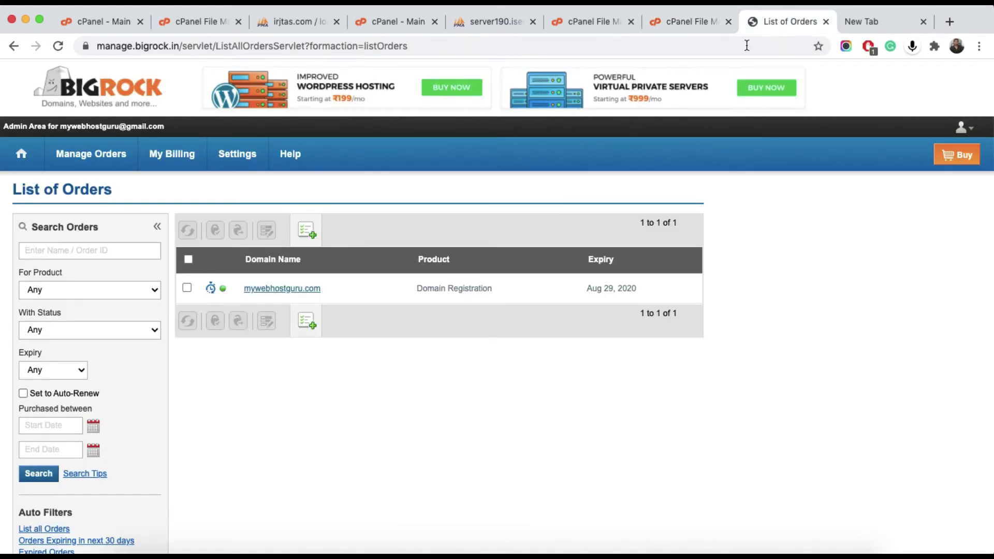
pyautogui.scroll(-3, 400, 311)
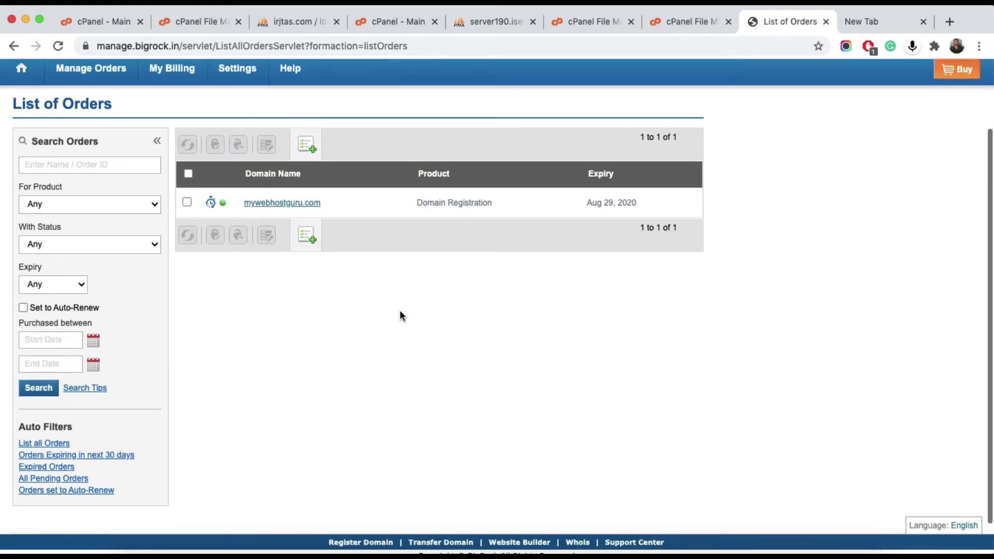
pyautogui.scroll(2, 401, 313)
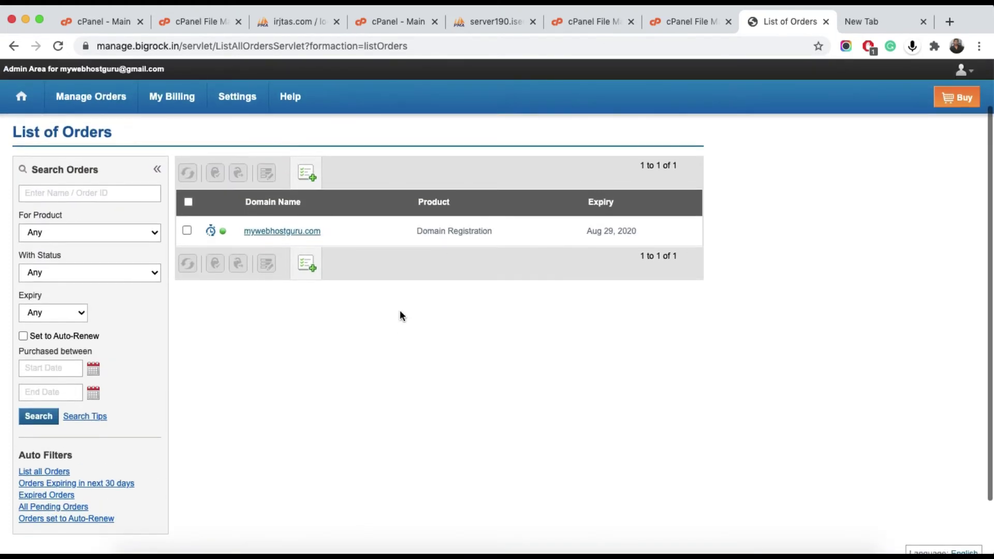
pyautogui.scroll(1, 400, 310)
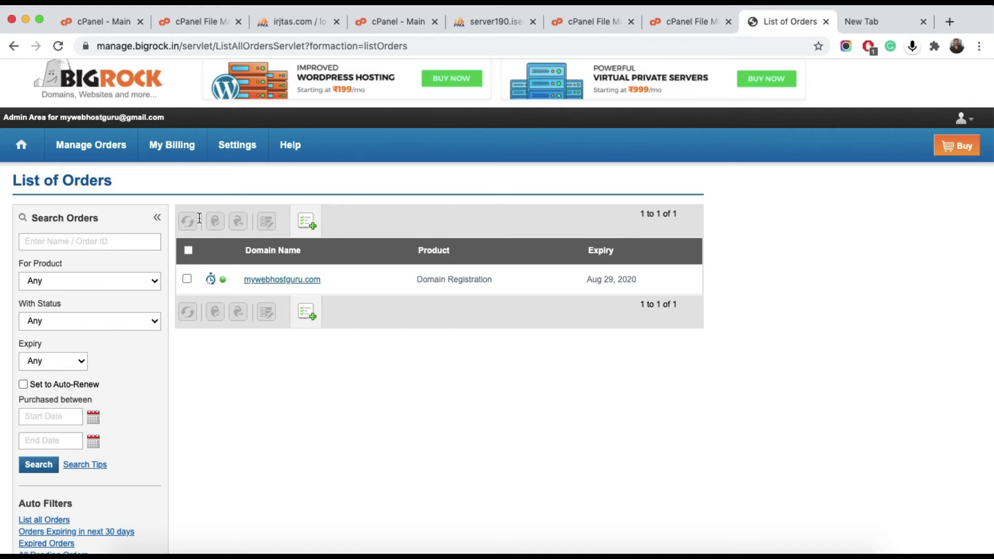
pyautogui.click(289, 289)
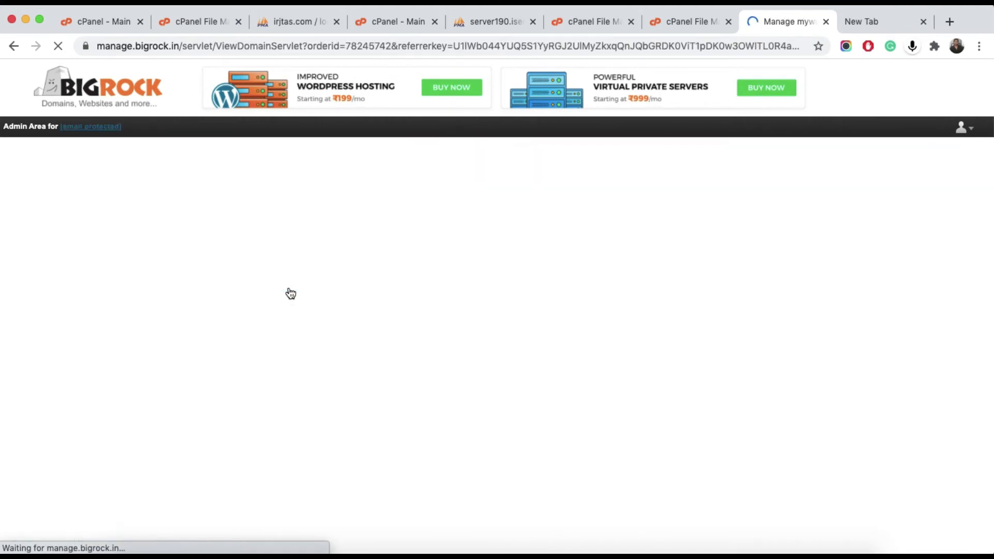
pyautogui.scroll(-3, 289, 291)
pyautogui.scroll(3, 288, 291)
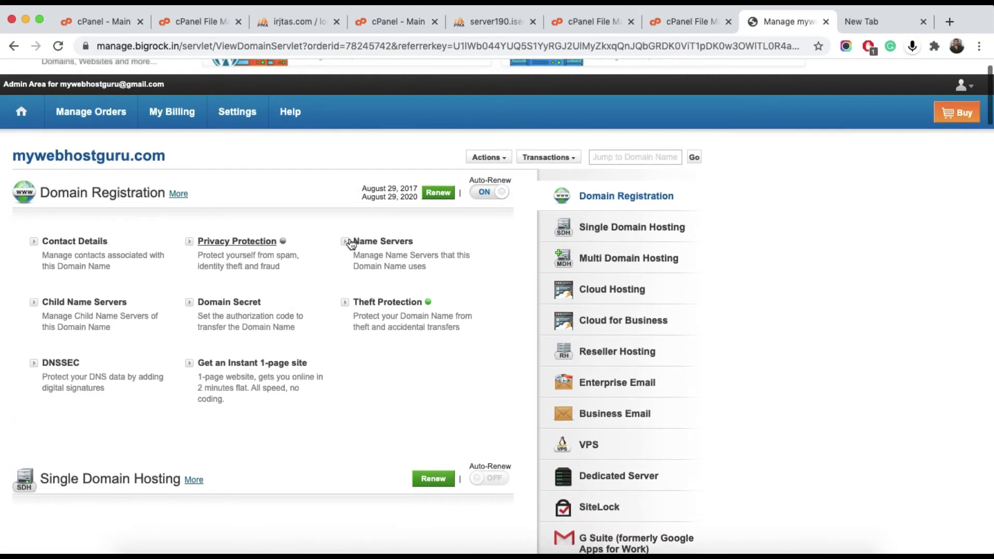
# Step: Review the four name server entries of mywebhostguru.com and close the dialog without updating them
pyautogui.click(378, 243)
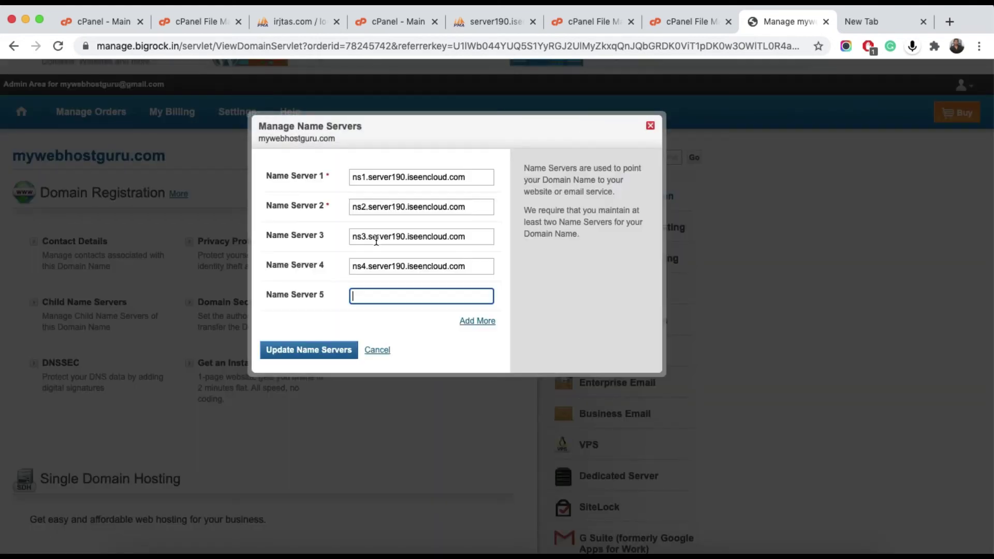
pyautogui.click(376, 237)
pyautogui.tripleClick(381, 177)
pyautogui.click(379, 205)
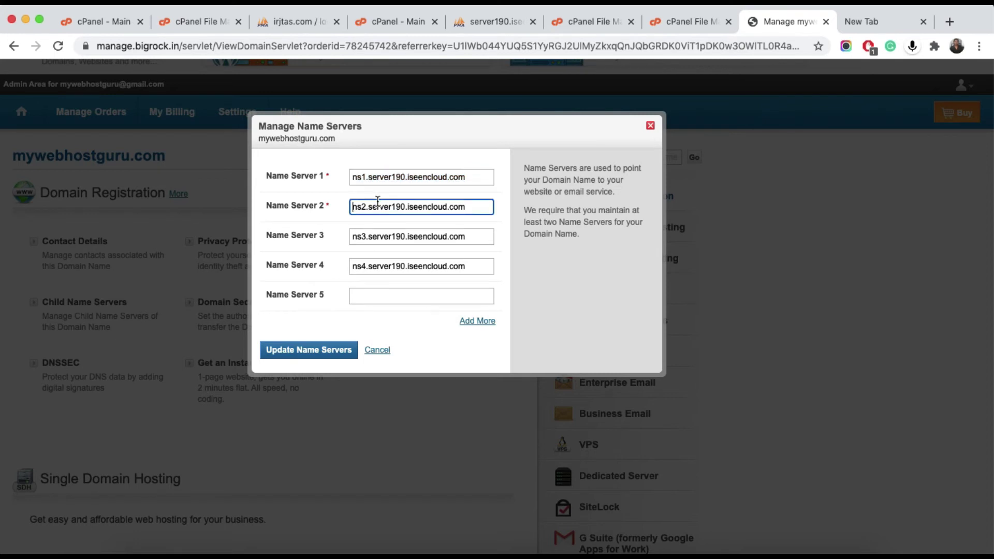
pyautogui.doubleClick(387, 235)
pyautogui.doubleClick(386, 266)
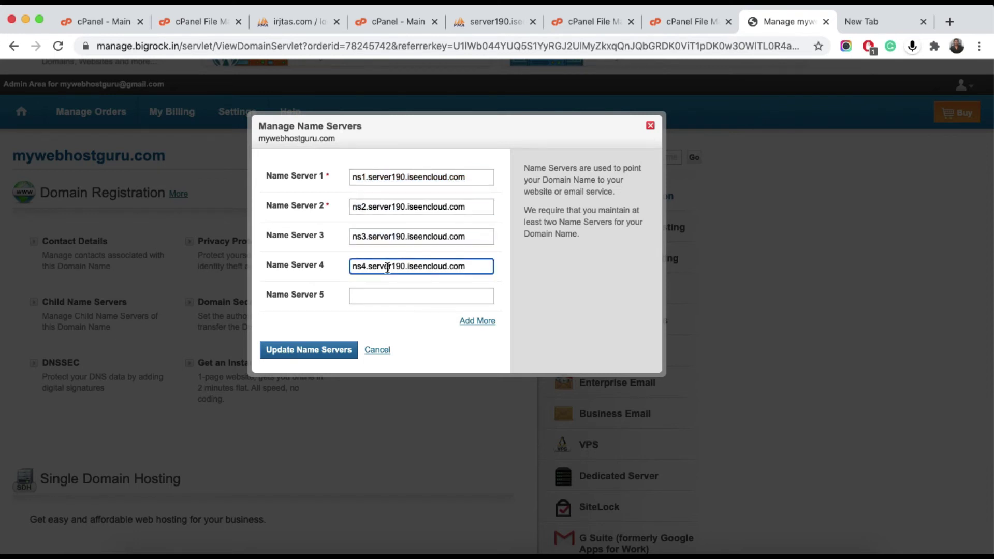
pyautogui.click(398, 323)
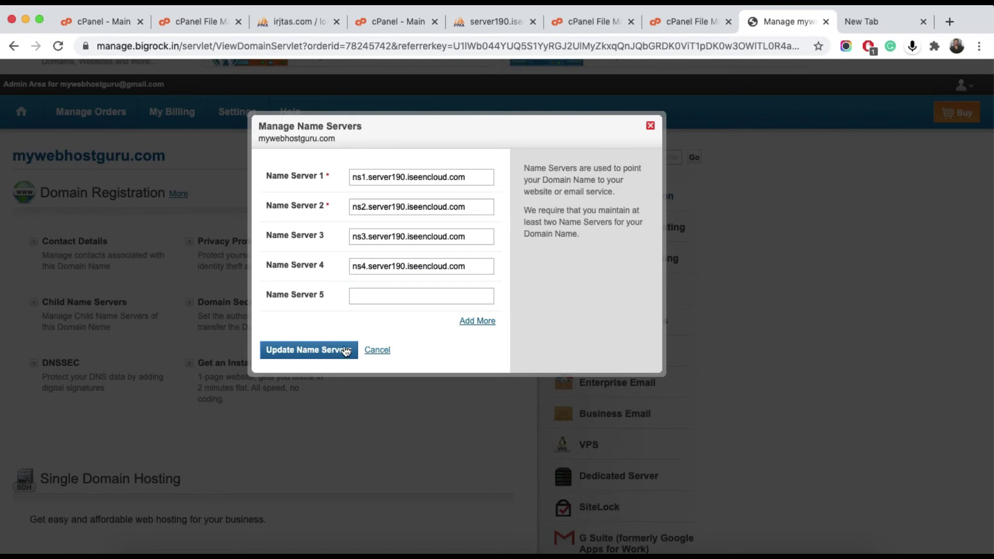
pyautogui.click(650, 127)
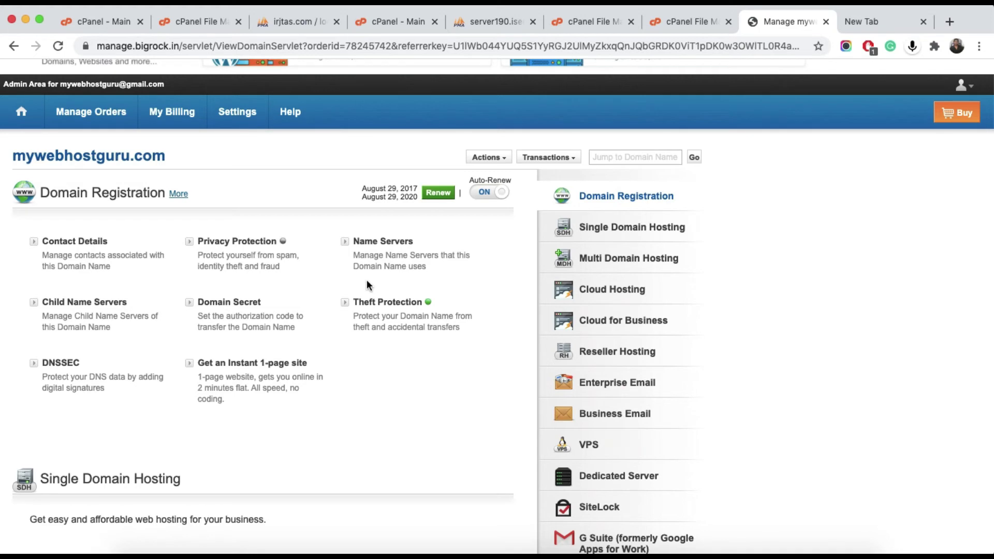
# Step: Check the upload status of mywebhostguru.com.zip and close the file upload page
pyautogui.click(694, 23)
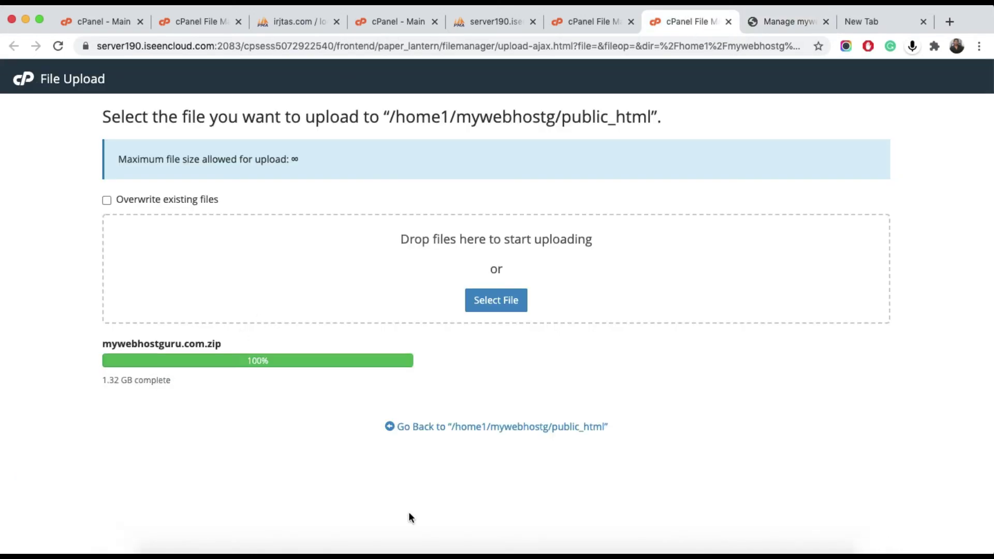
pyautogui.tripleClick(153, 382)
pyautogui.click(298, 384)
pyautogui.press('super+w')
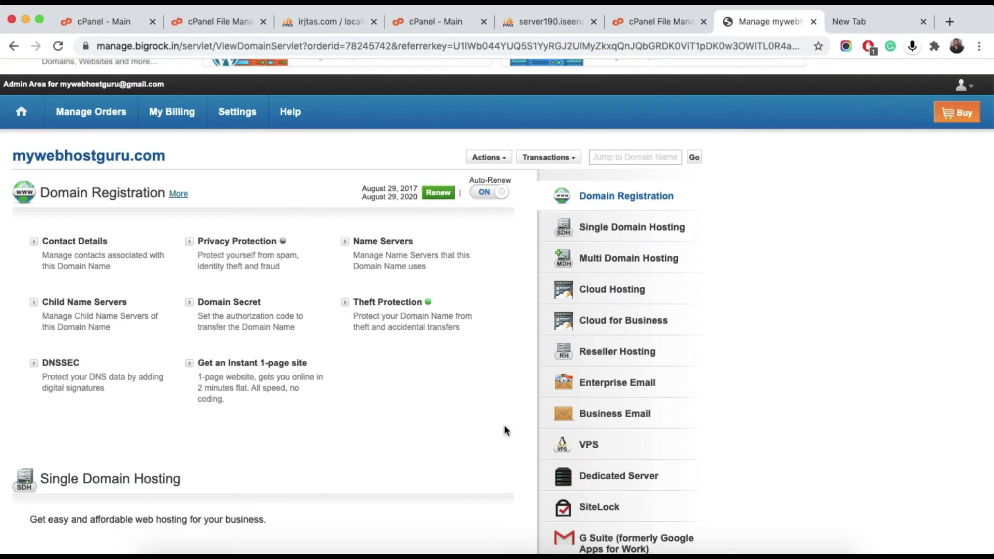
# Step: Extract mywebhostguru.com.zip into /public_html in the File Manager and dismiss the extraction results
pyautogui.click(647, 22)
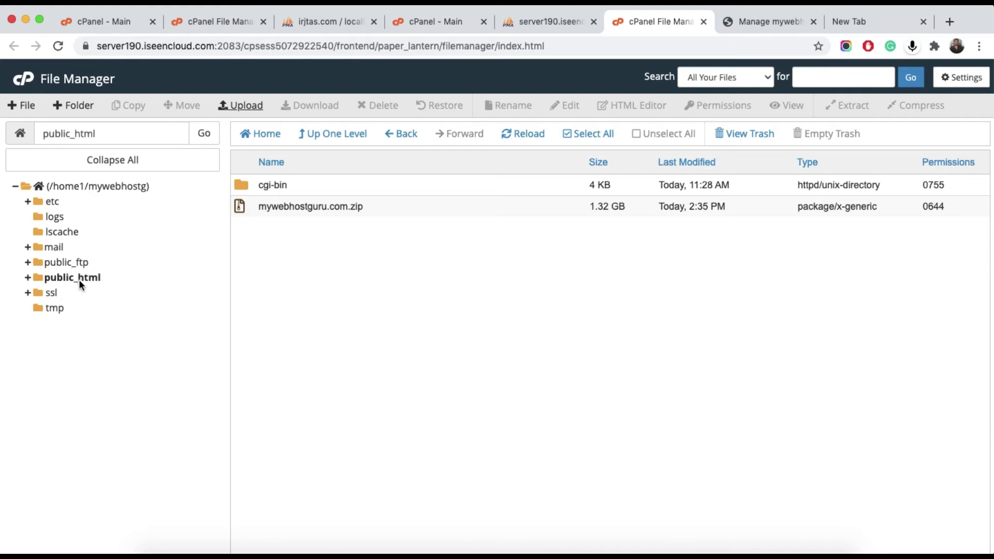
pyautogui.click(245, 208)
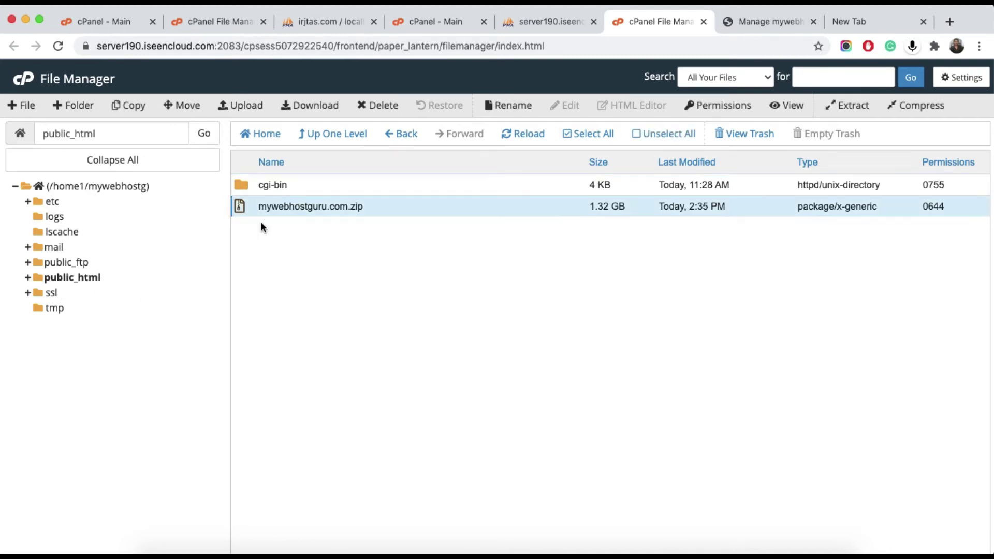
pyautogui.click(852, 103)
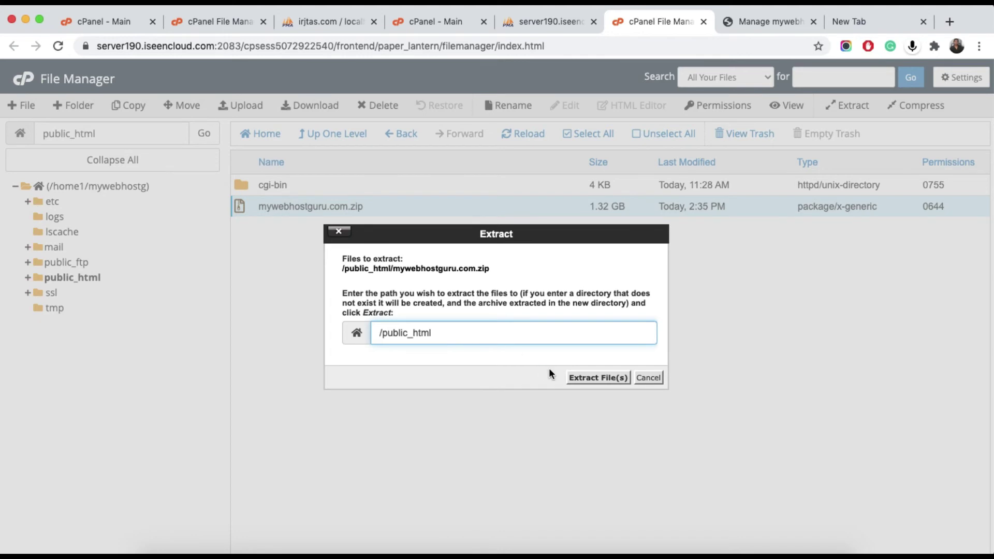
pyautogui.click(603, 378)
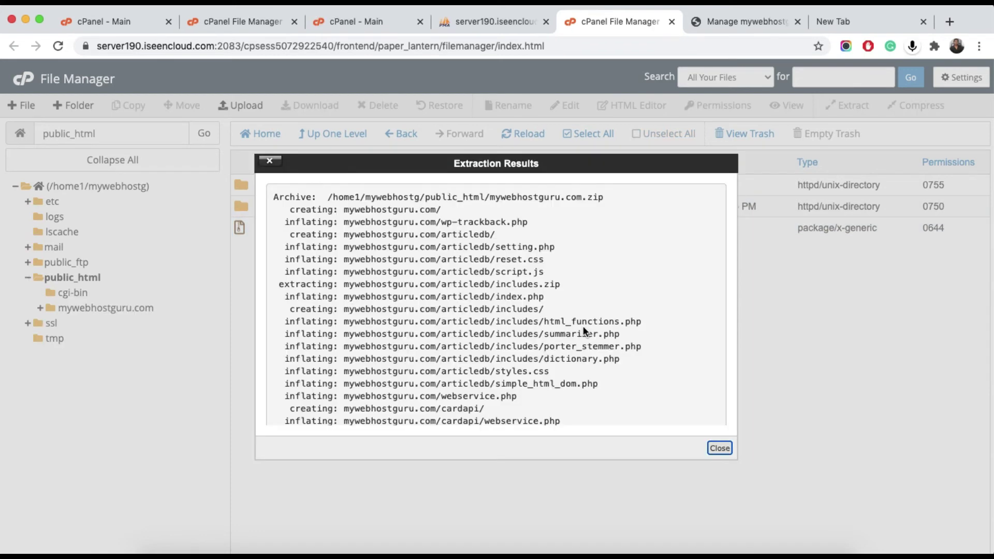
pyautogui.scroll(-20, 488, 292)
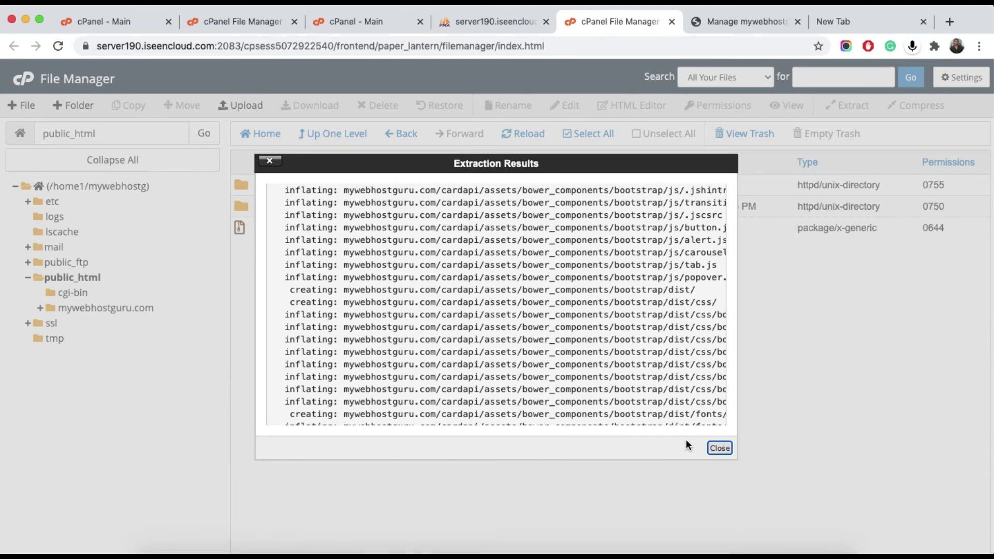
pyautogui.scroll(-3, 650, 376)
pyautogui.scroll(-5, 650, 375)
pyautogui.click(719, 448)
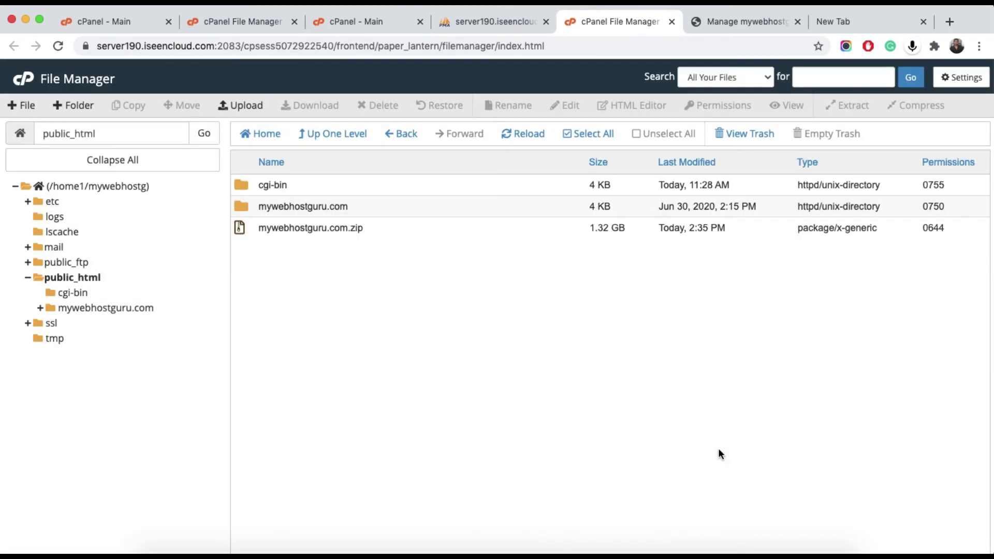
# Step: Move all files and folders from the extracted mywebhostguru.com folder into /public_html/
pyautogui.doubleClick(240, 205)
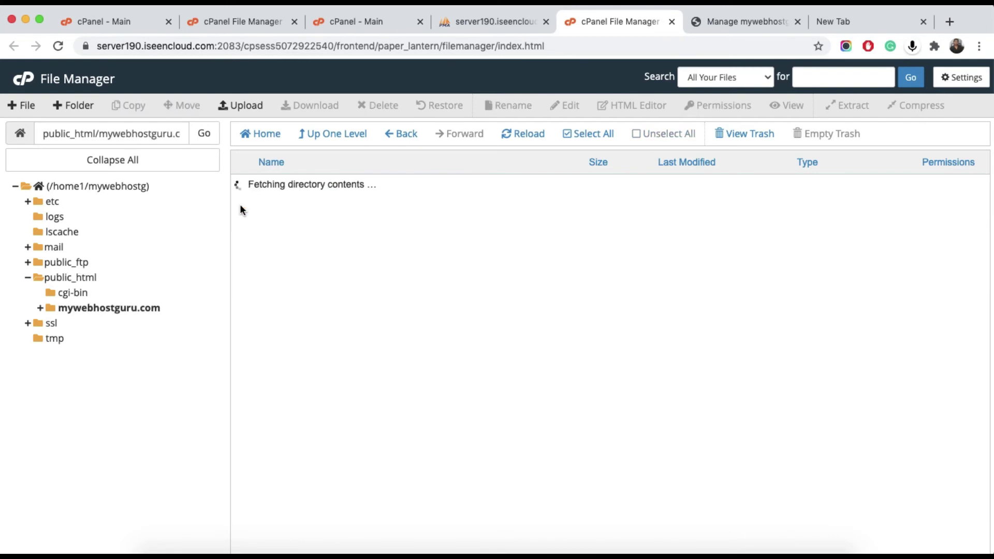
pyautogui.scroll(-15, 476, 374)
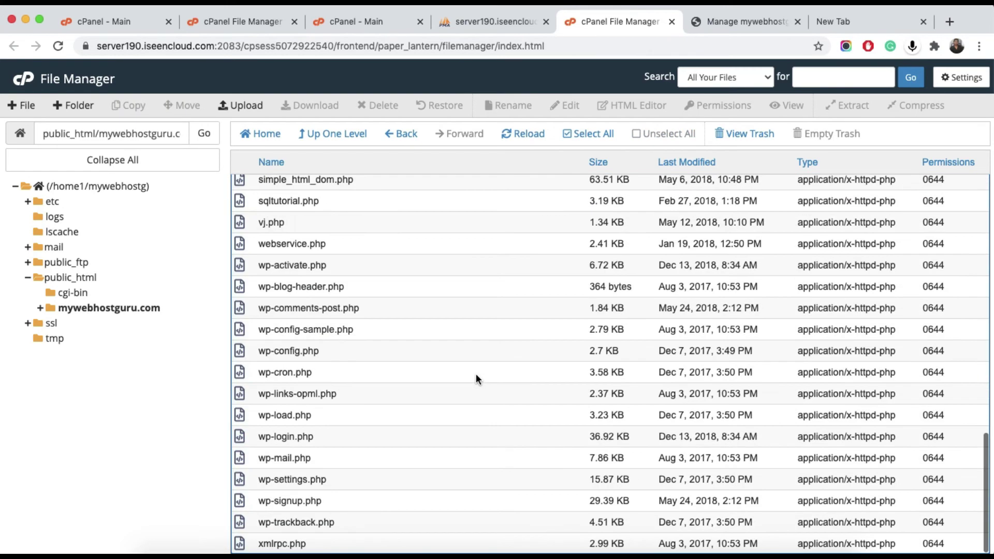
pyautogui.click(587, 134)
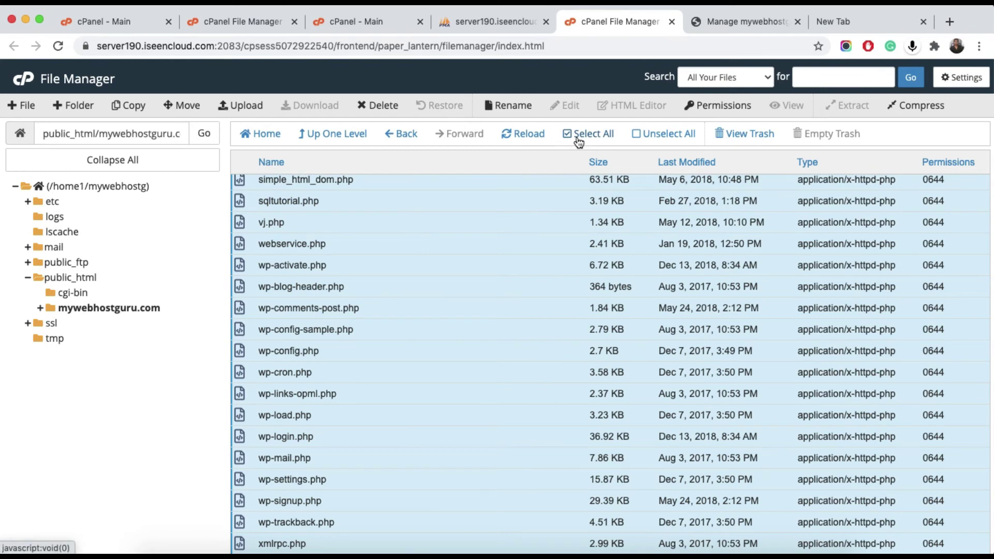
pyautogui.click(180, 107)
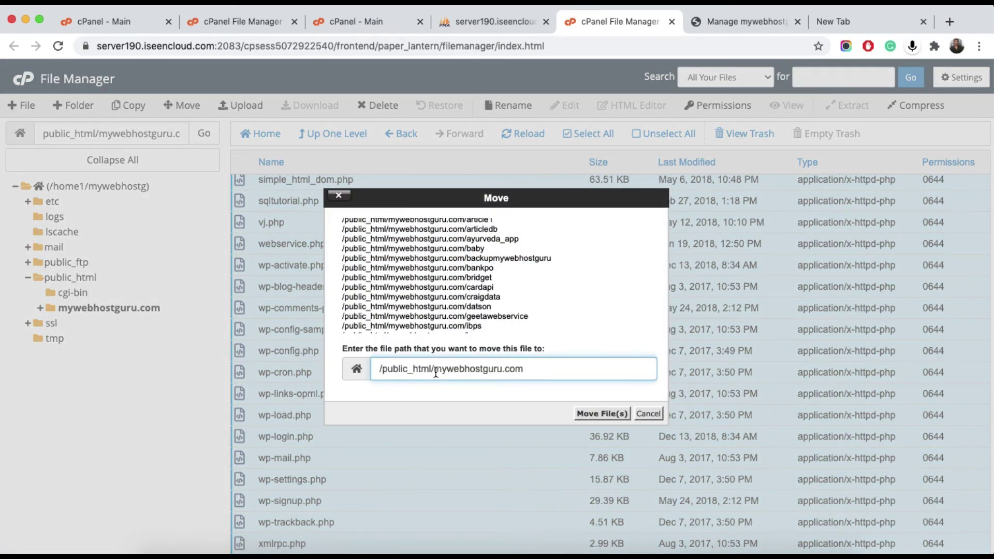
pyautogui.doubleClick(437, 370)
pyautogui.press('BackSpace')
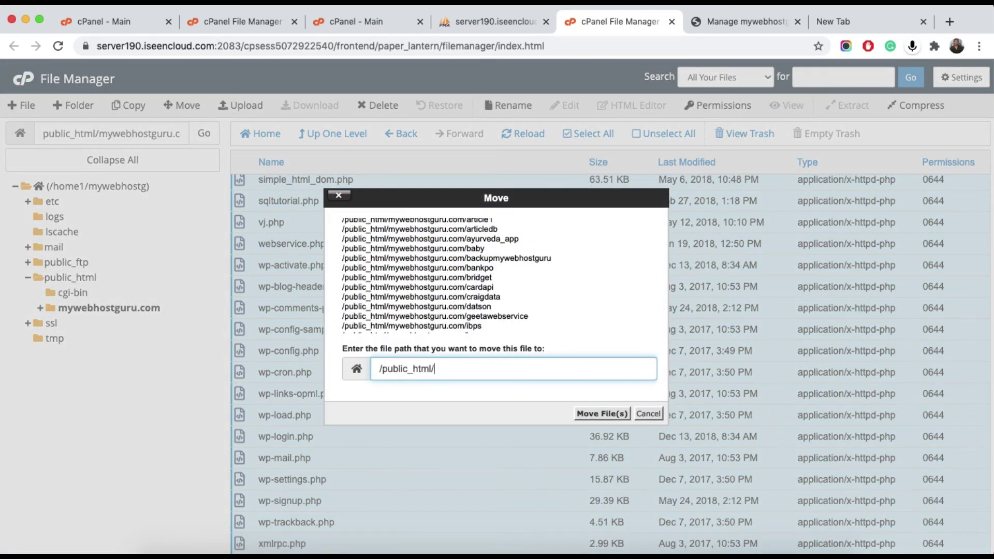
pyautogui.click(599, 413)
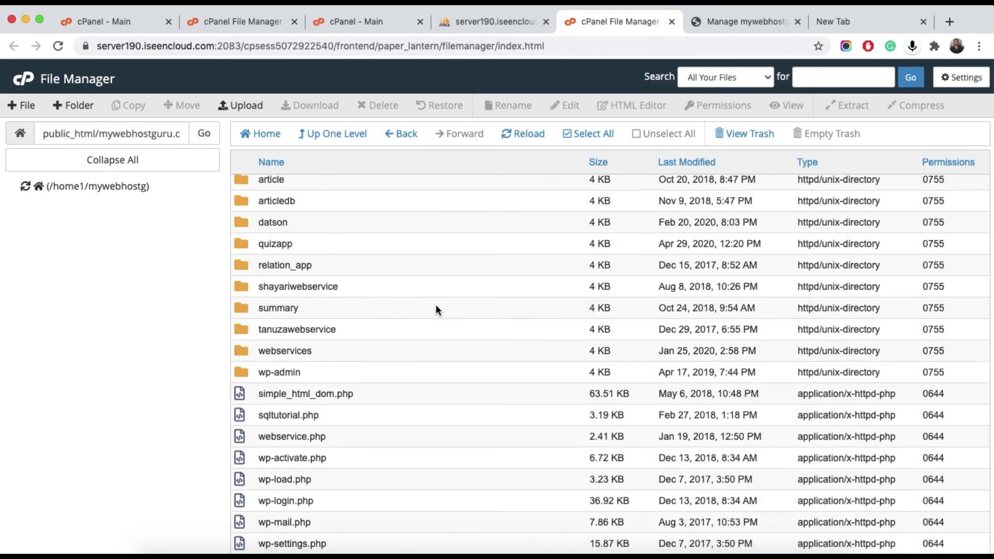
# Step: Go up to public_html and open its wp-config.php file in the code editor
pyautogui.click(333, 134)
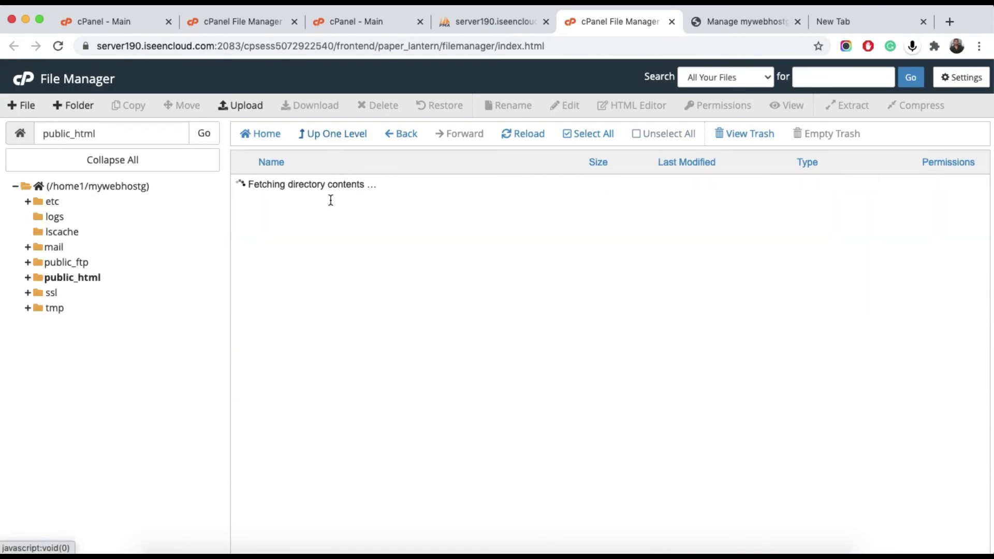
pyautogui.scroll(-4, 313, 231)
pyautogui.scroll(-10, 292, 221)
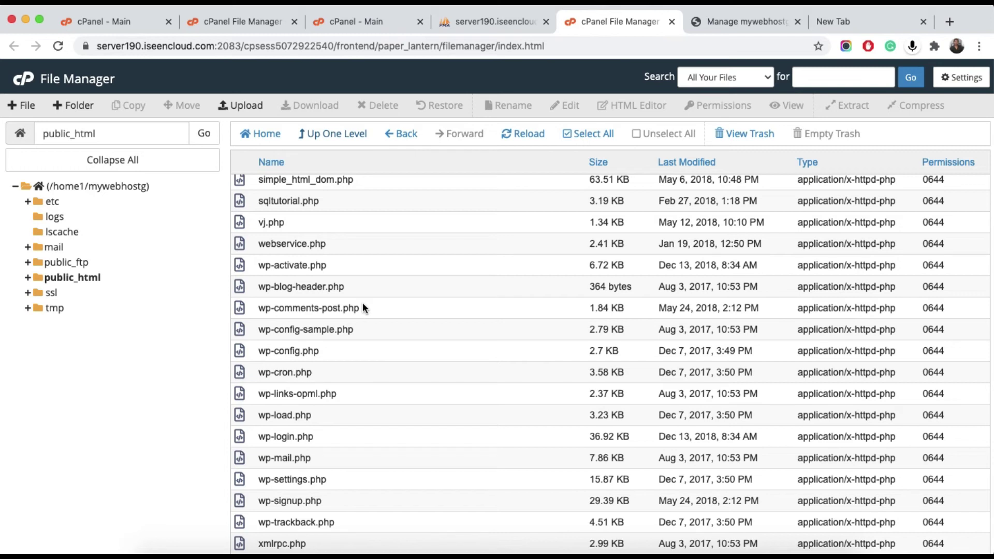
pyautogui.click(239, 352)
pyautogui.rightClick(239, 352)
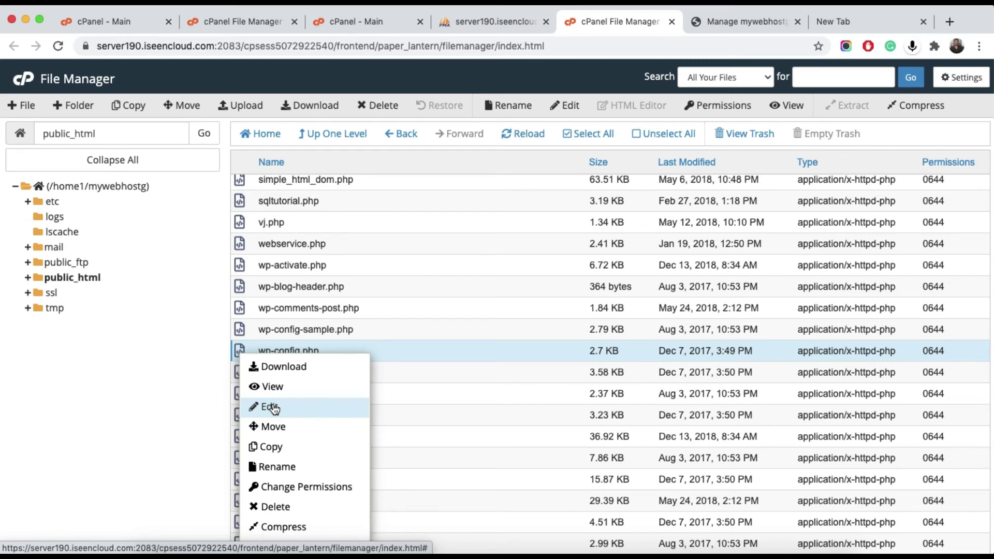
pyautogui.rightClick(274, 408)
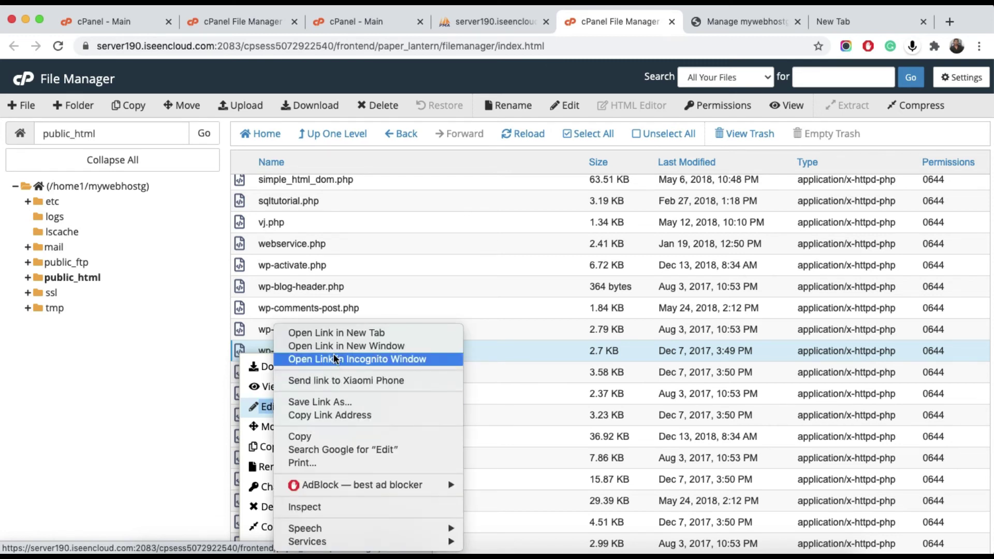
pyautogui.click(535, 398)
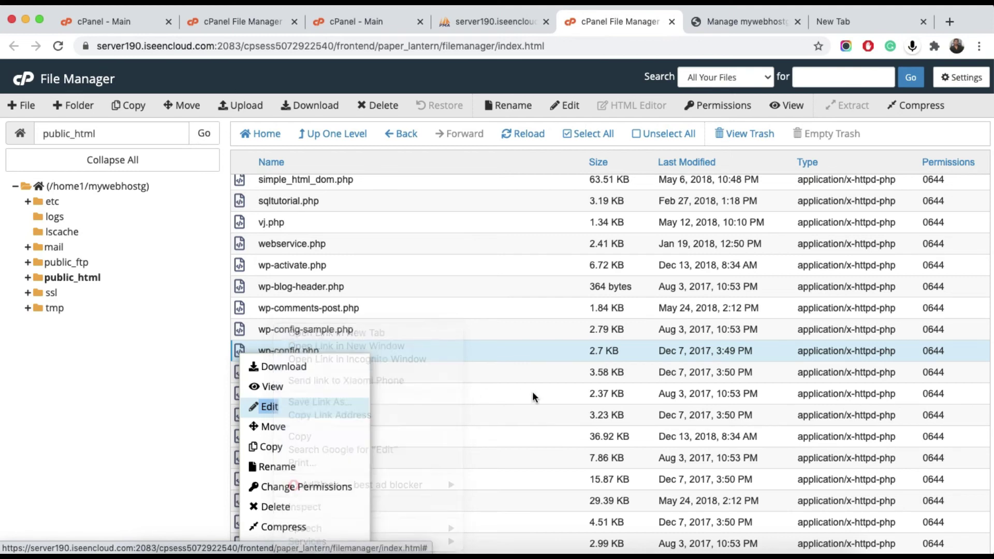
pyautogui.click(270, 407)
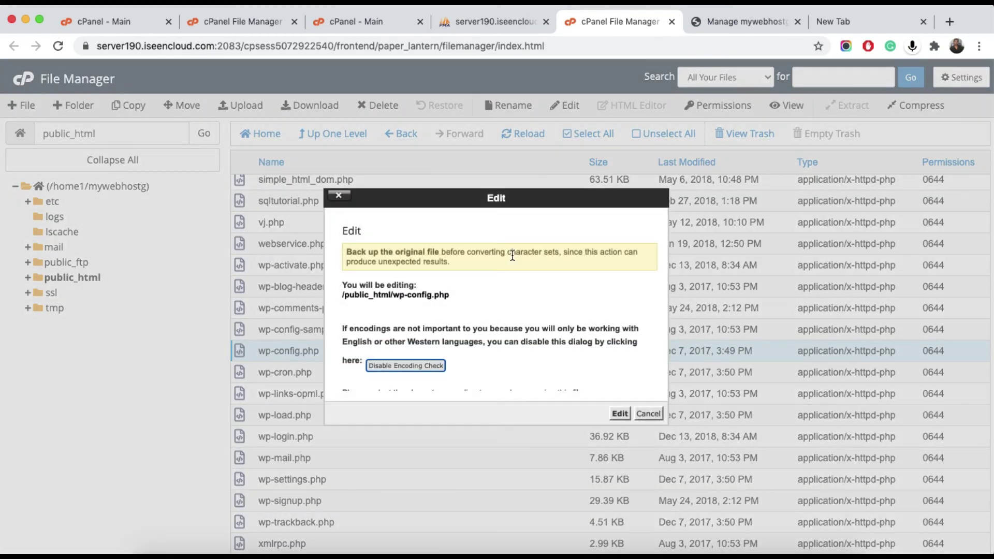
pyautogui.click(618, 413)
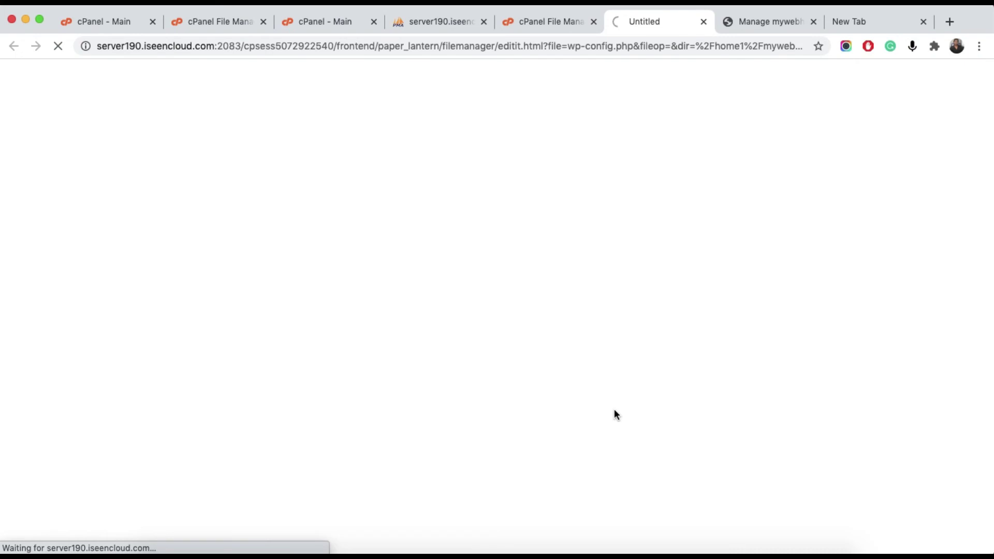
# Step: Replace the DB_PASSWORD value in wp-config.php with the new database user's password
pyautogui.scroll(-3, 248, 332)
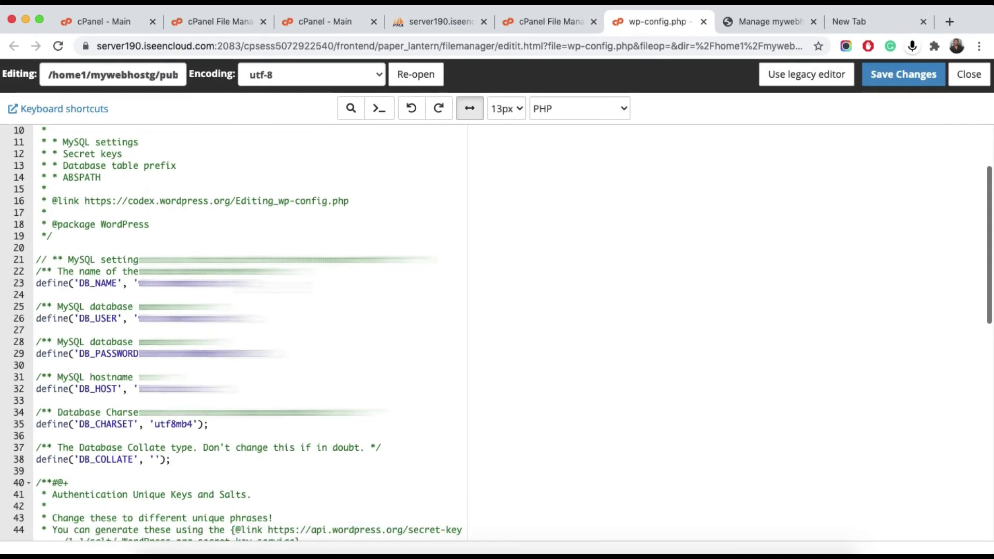
pyautogui.click(208, 354)
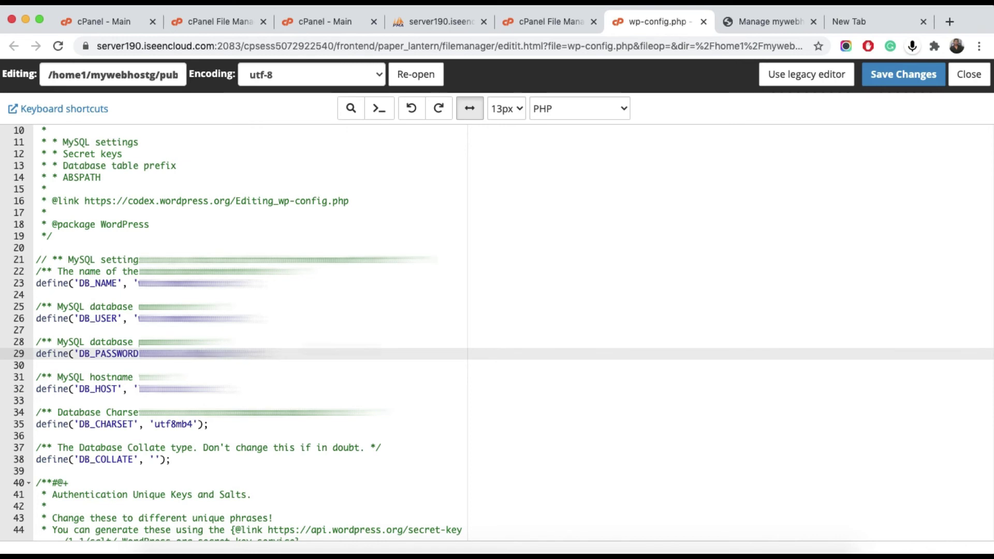
pyautogui.doubleClick(114, 344)
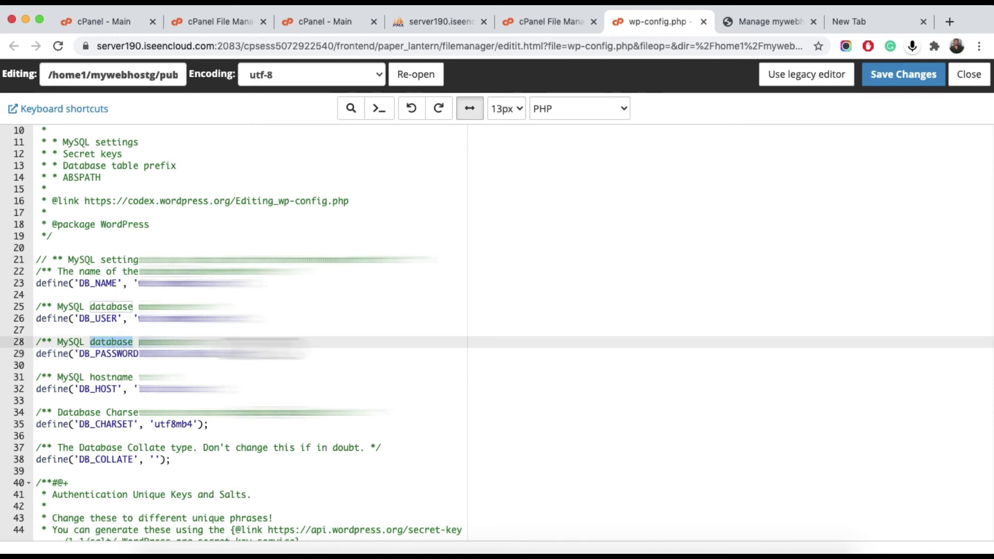
pyautogui.press('Down')
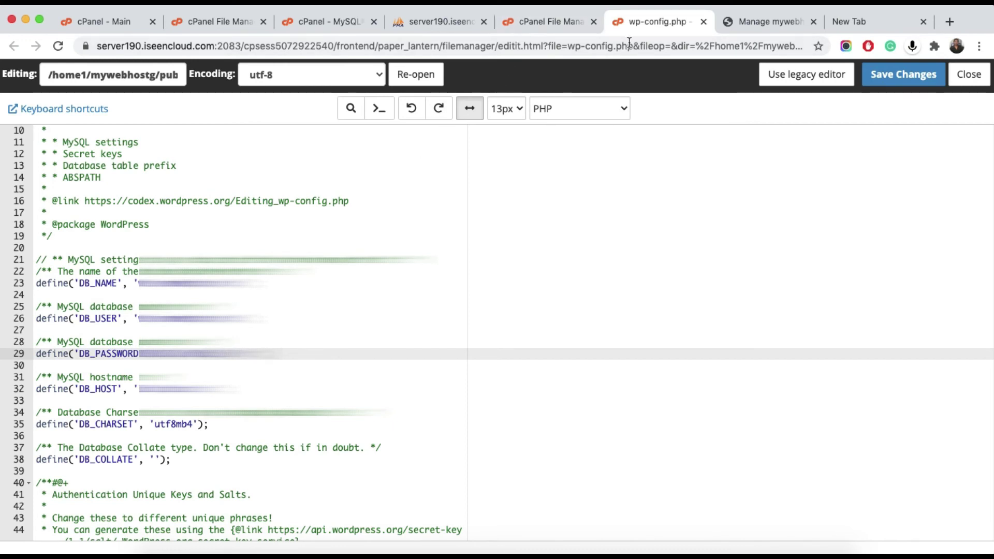
# Step: Replace the DB_NAME and DB_USER values with the new host's database name and user, and save wp-config.php
pyautogui.press('Up')
pyautogui.press('Up')
pyautogui.press('Up')
pyautogui.press('Up')
pyautogui.press('Up')
pyautogui.press('Up')
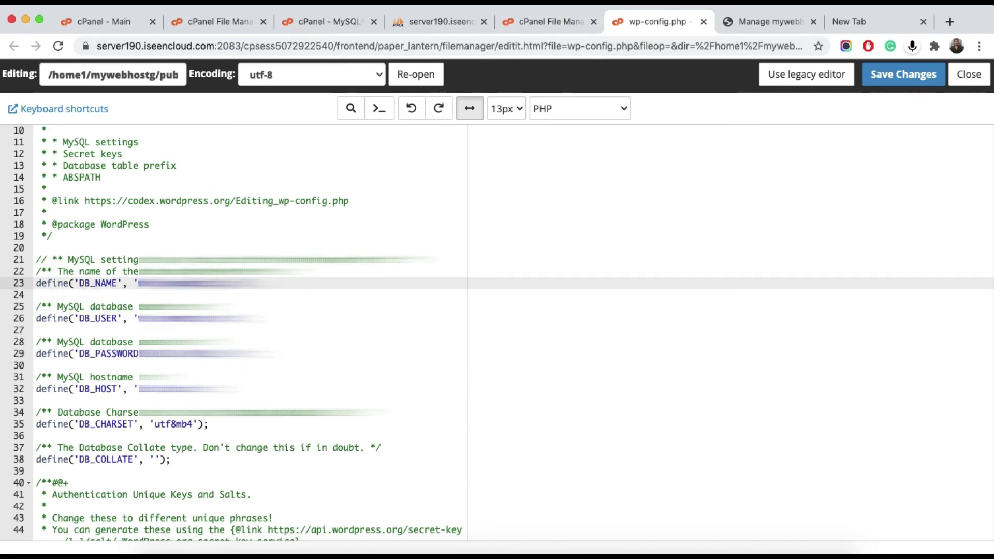
pyautogui.click(138, 318)
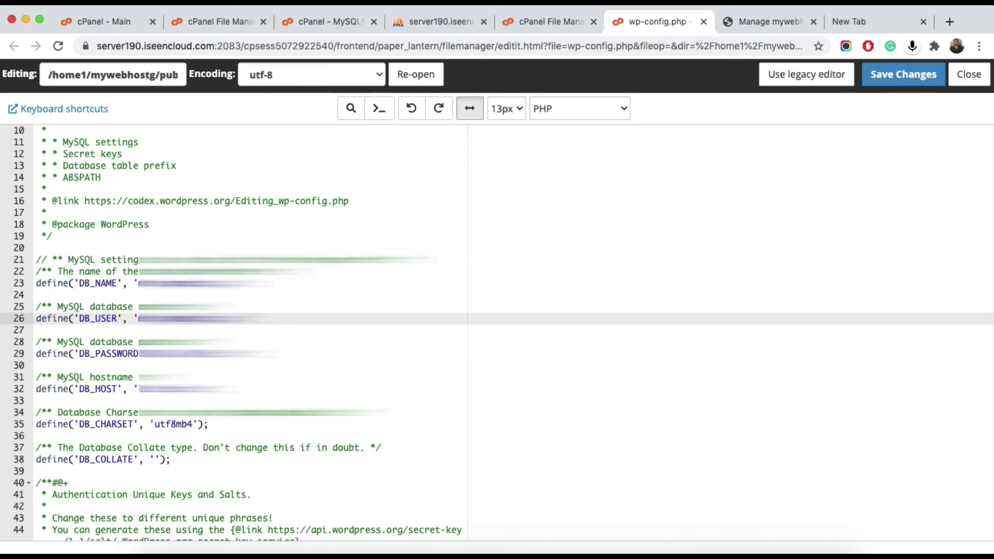
pyautogui.press('Up')
pyautogui.click(905, 75)
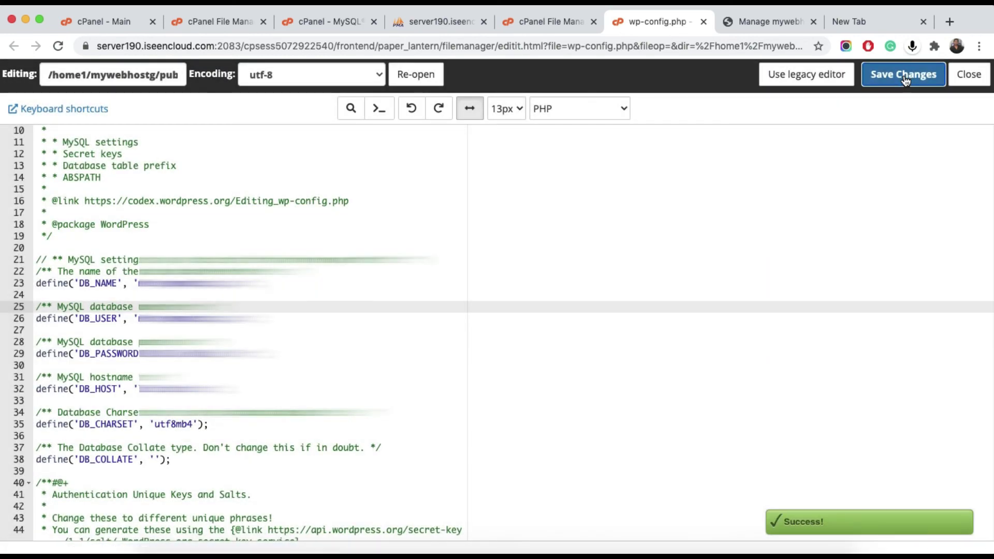
# Step: Load mywebhostguru.com in a new browser tab and check its article on hiding .env passwords in Laravel Whoops output
pyautogui.click(950, 22)
pyautogui.write('myweb')
pyautogui.press('Return')
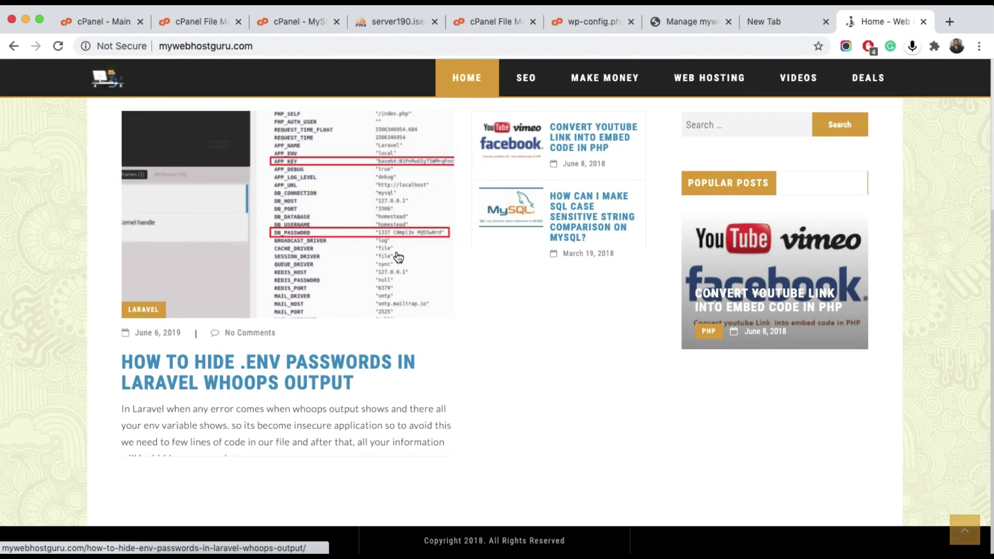
pyautogui.click(298, 390)
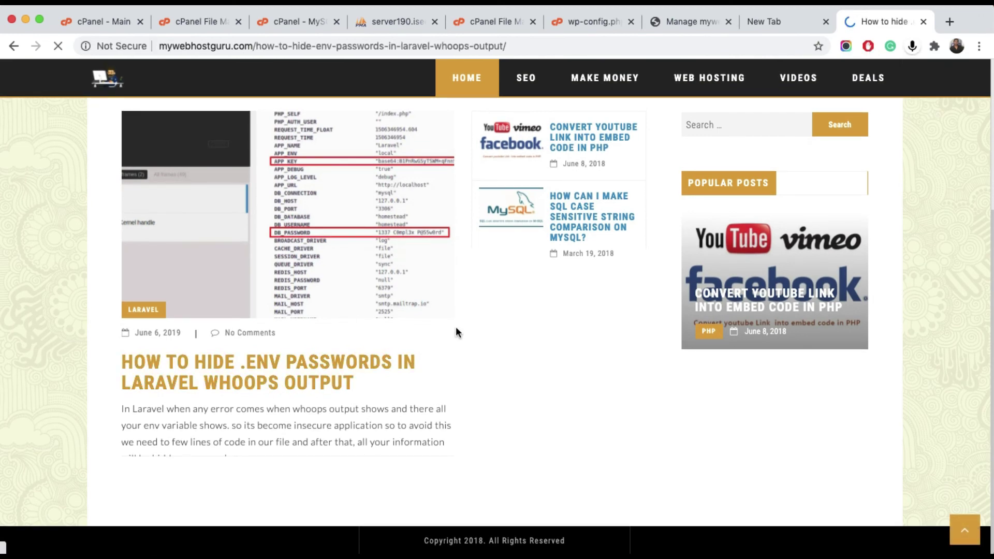
pyautogui.scroll(-5, 455, 487)
pyautogui.scroll(5, 456, 487)
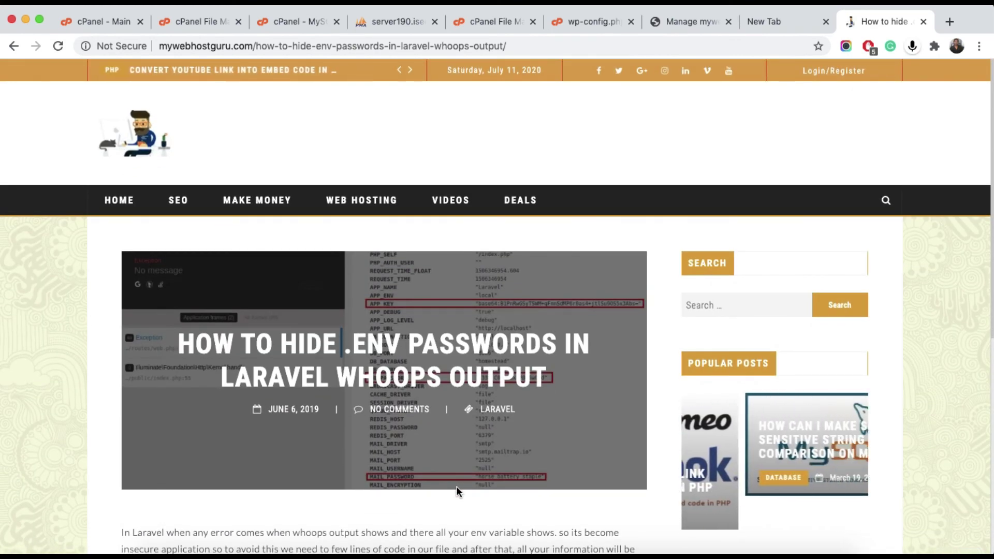
# Step: Search Google for "whois" in a new browser tab
pyautogui.click(492, 21)
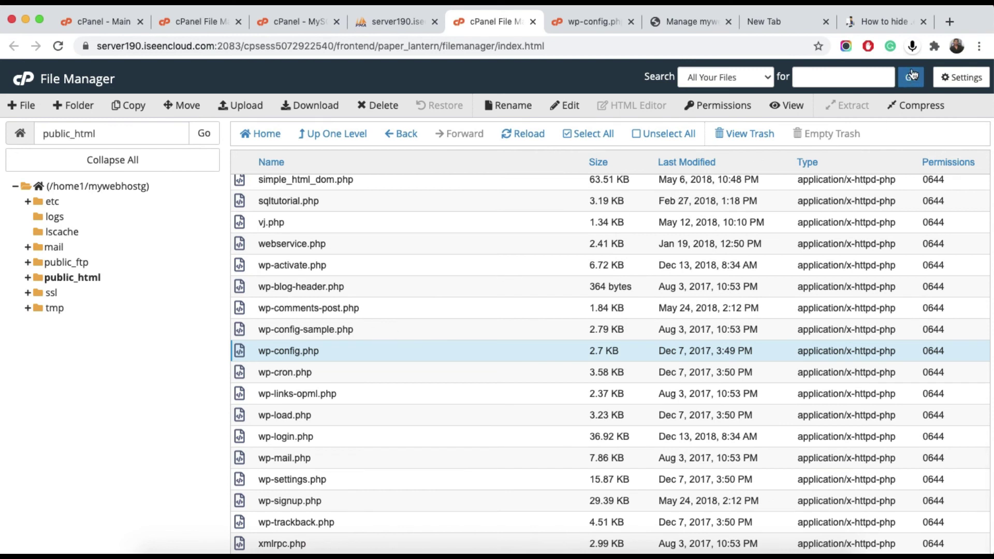
pyautogui.click(950, 22)
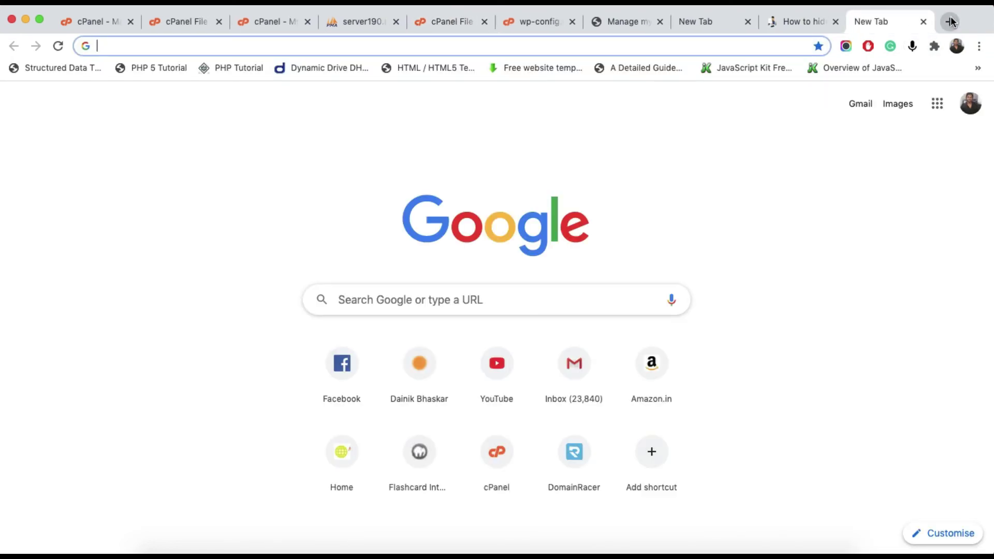
pyautogui.write('whoise')
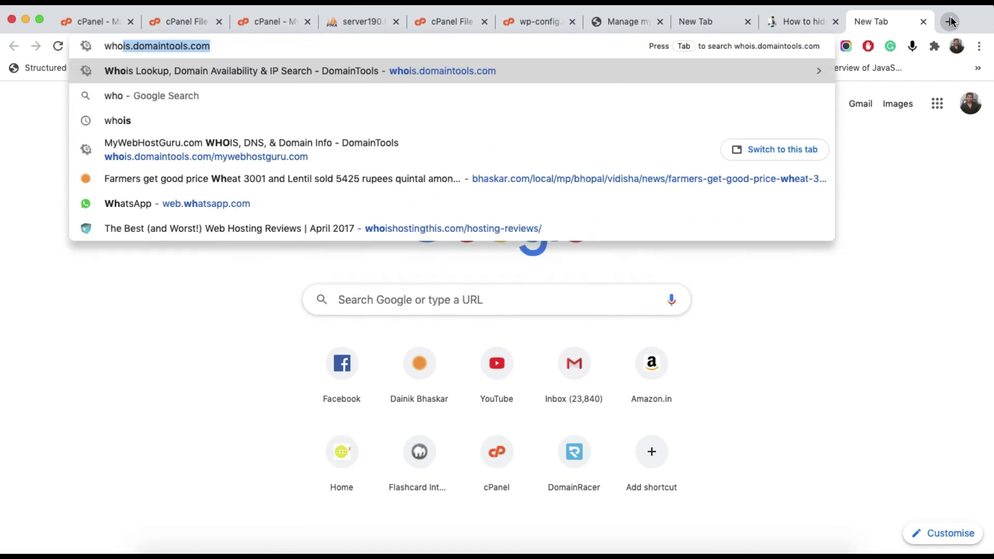
pyautogui.press('BackSpace')
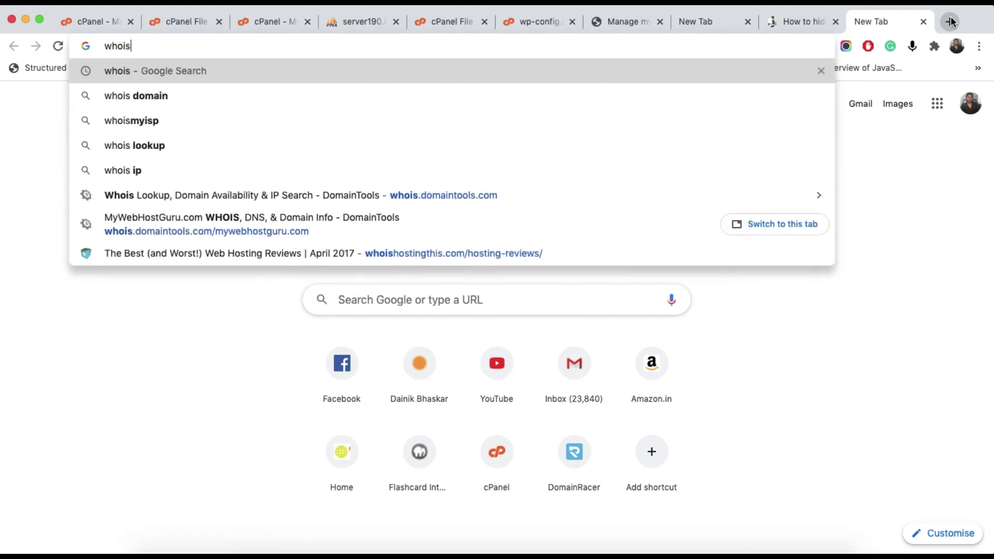
pyautogui.press('Return')
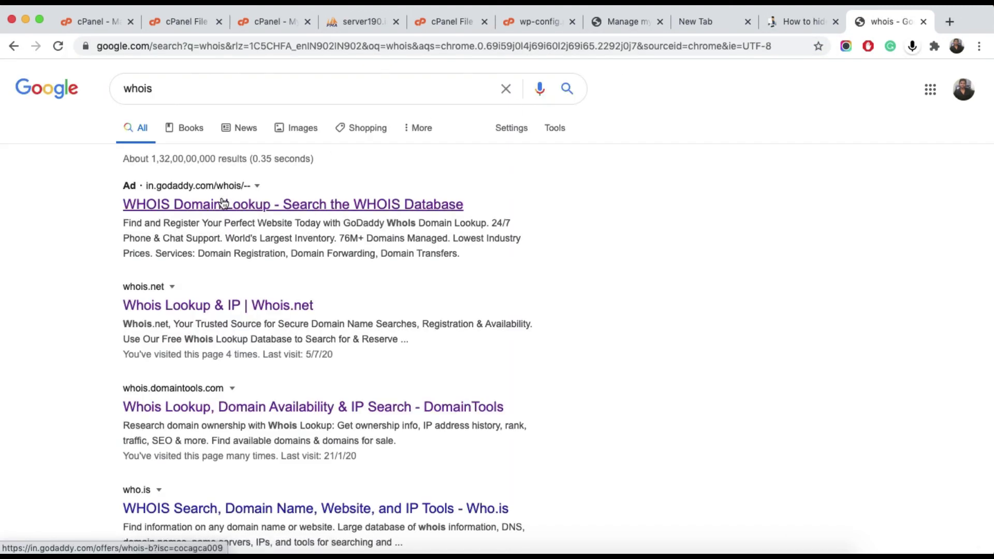
# Step: Open the who.is search result in its own browser tab and bring that tab to the front
pyautogui.scroll(-3, 222, 200)
pyautogui.scroll(-4, 221, 202)
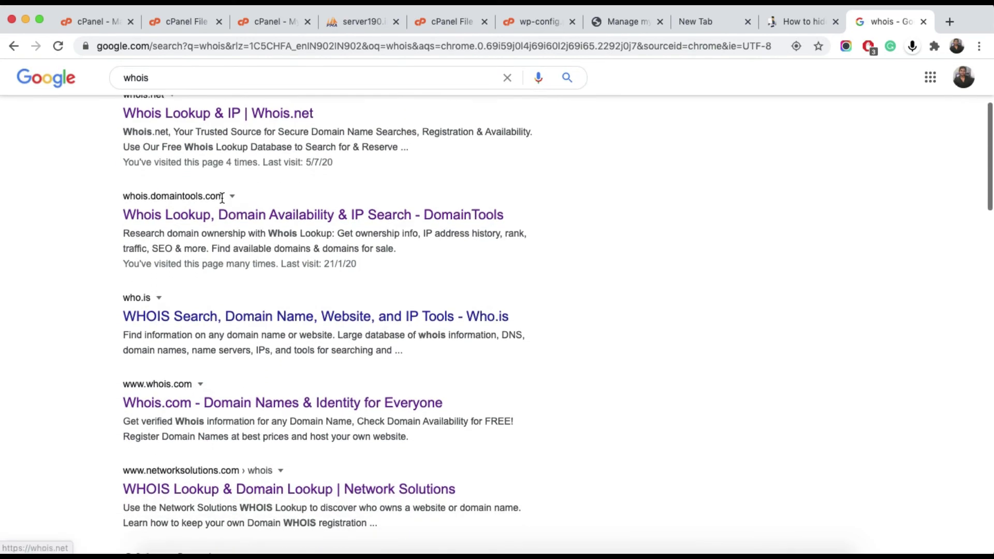
pyautogui.rightClick(277, 230)
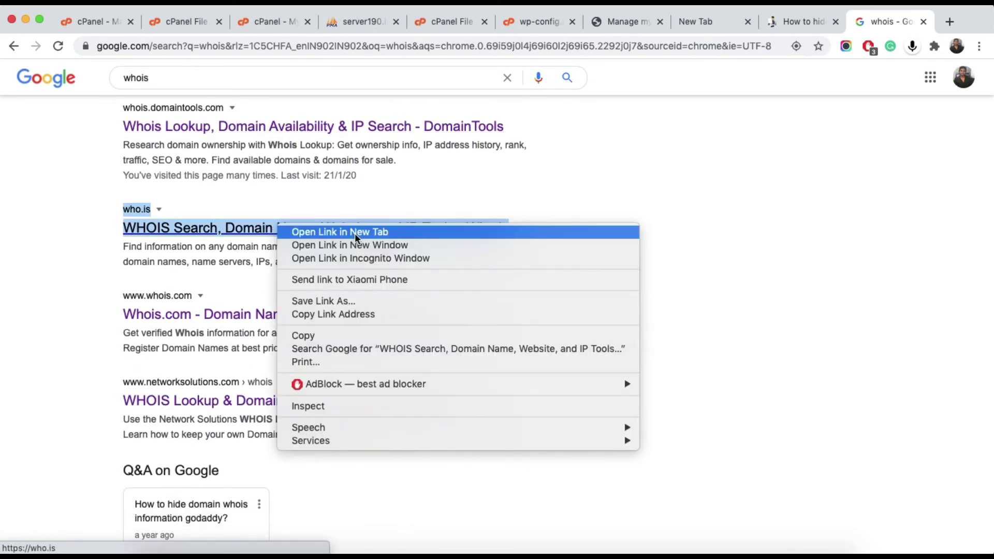
pyautogui.click(362, 231)
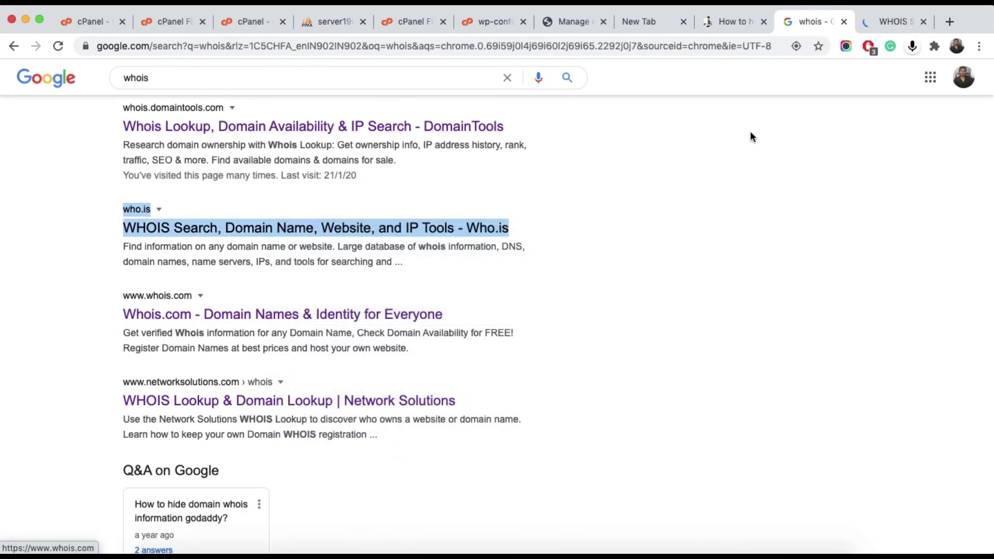
pyautogui.click(888, 19)
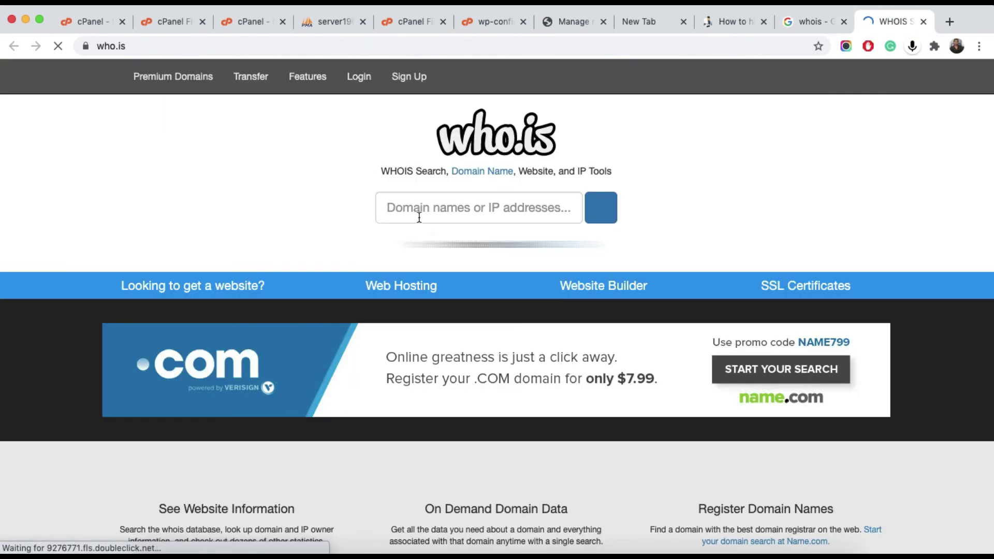
# Step: Look up mywebhostguru.com on who.is and examine its whois information
pyautogui.click(437, 207)
pyautogui.write('mywebhosti')
pyautogui.press('BackSpace')
pyautogui.write('guru.com')
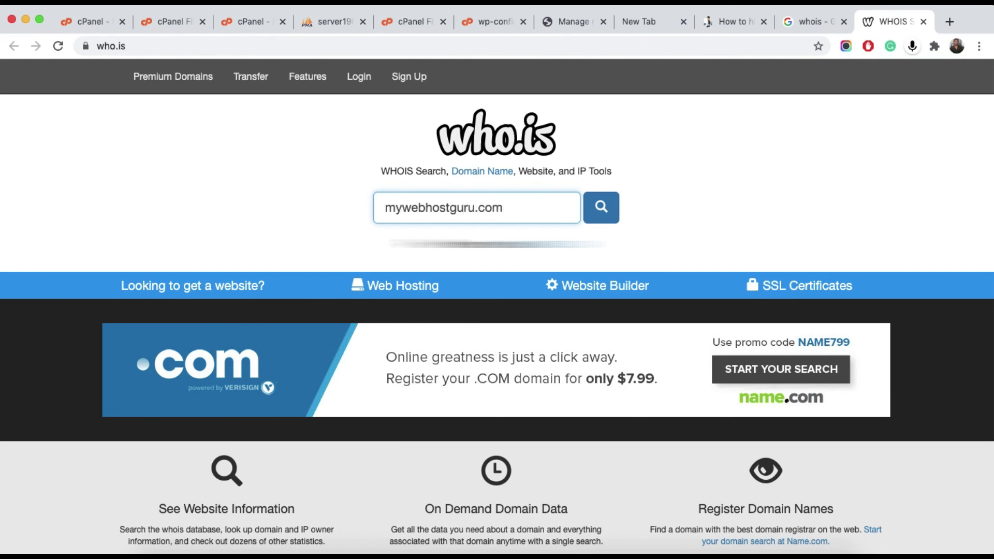
pyautogui.click(595, 222)
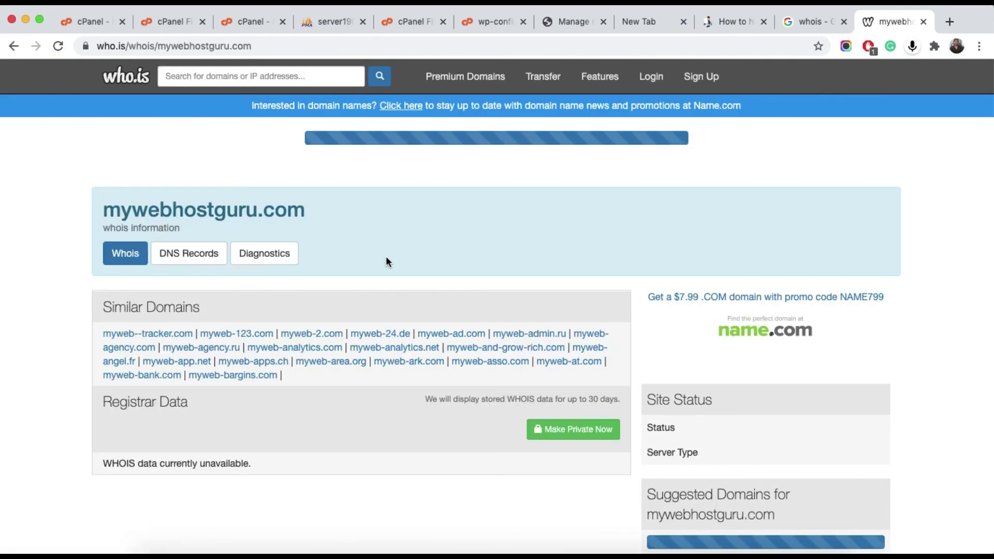
pyautogui.scroll(-3, 387, 256)
pyautogui.scroll(3, 197, 193)
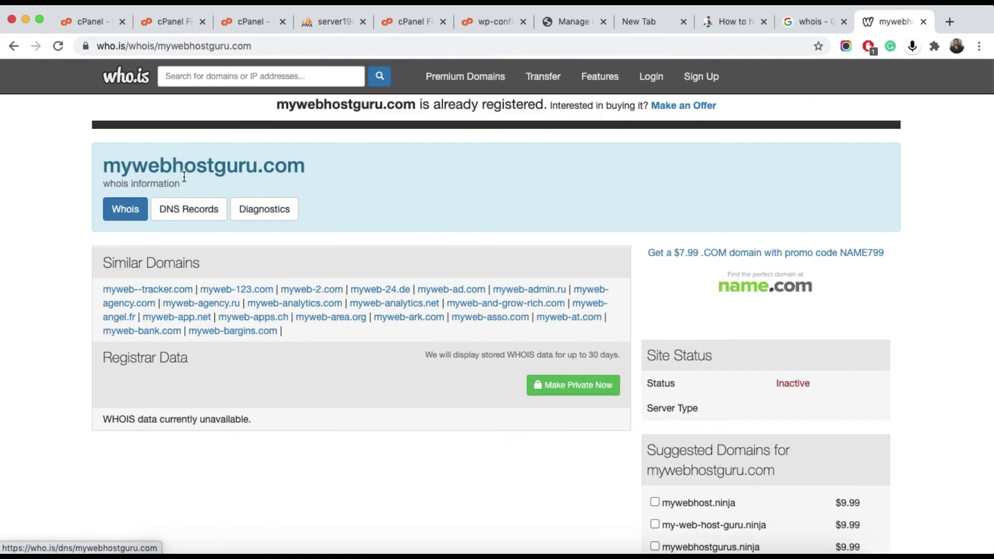
# Step: Open the DNS records for mywebhostguru.com and highlight the NS entries to check which name servers the domain uses
pyautogui.click(207, 324)
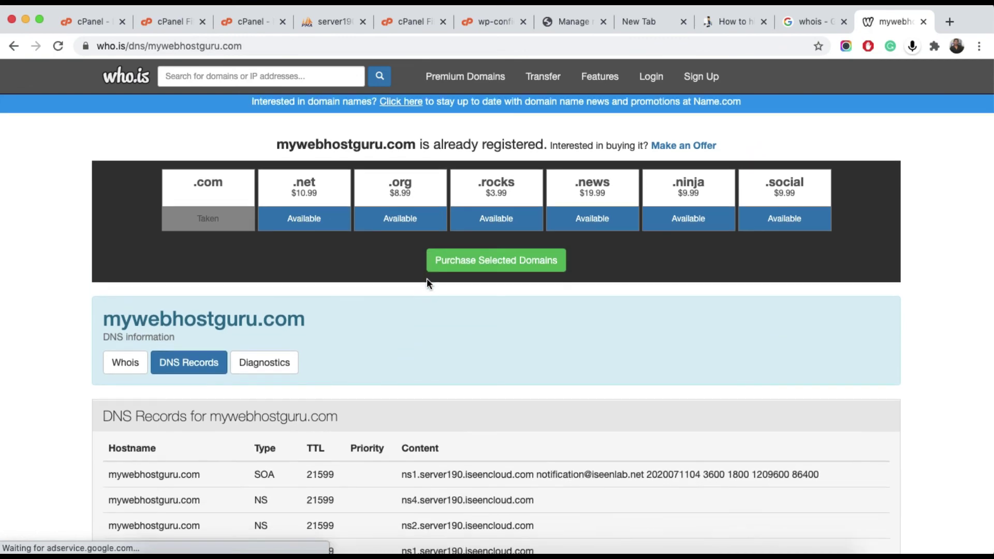
pyautogui.scroll(-5, 427, 279)
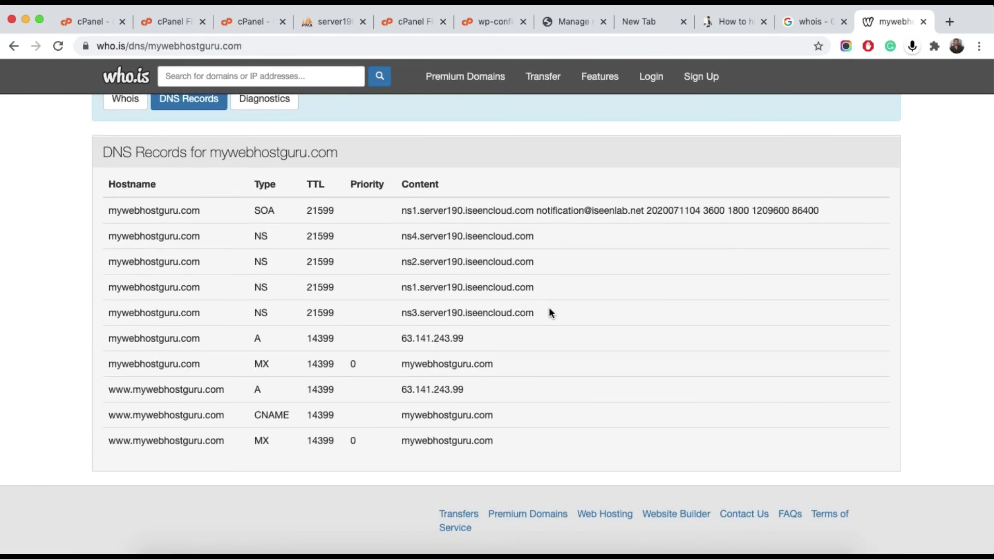
pyautogui.moveTo(545, 314); pyautogui.dragTo(401, 238)
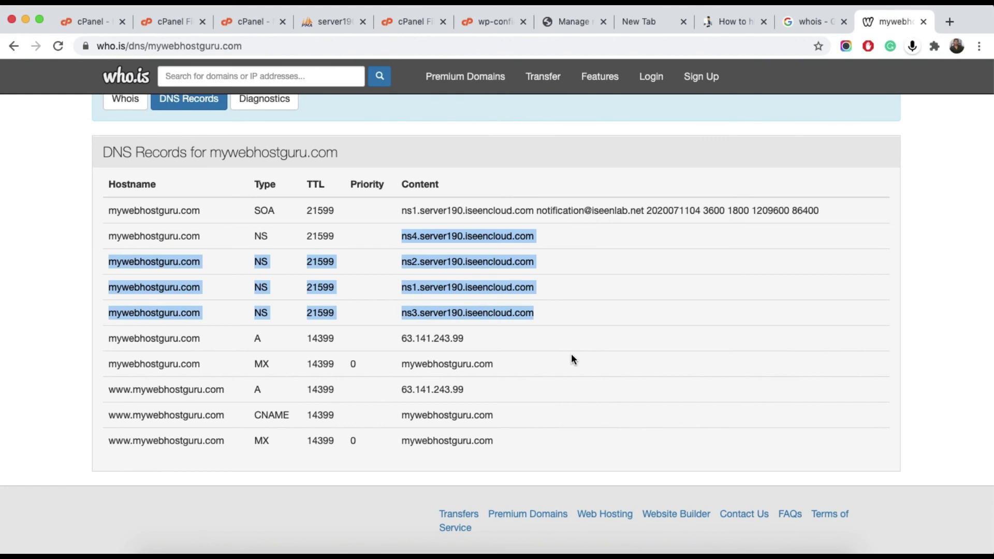
pyautogui.scroll(5, 570, 353)
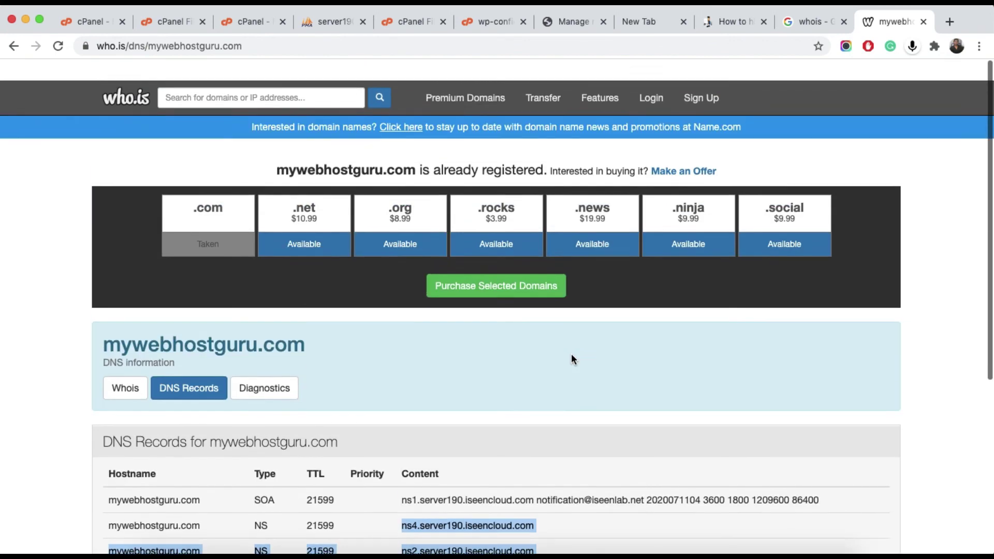
# Step: Switch back past the wp-config.php editor to the cPanel File Manager listing of public_html
pyautogui.click(478, 21)
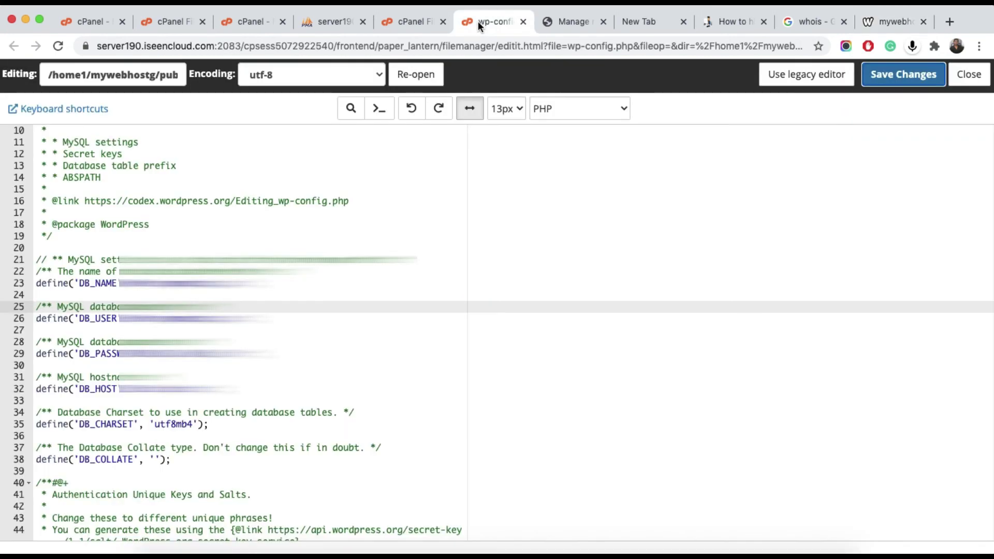
pyautogui.click(409, 32)
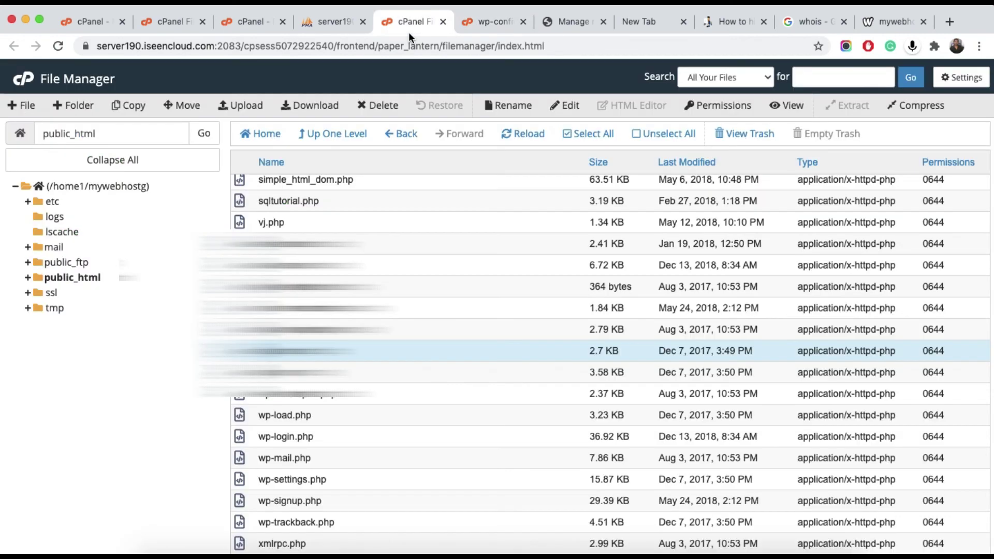